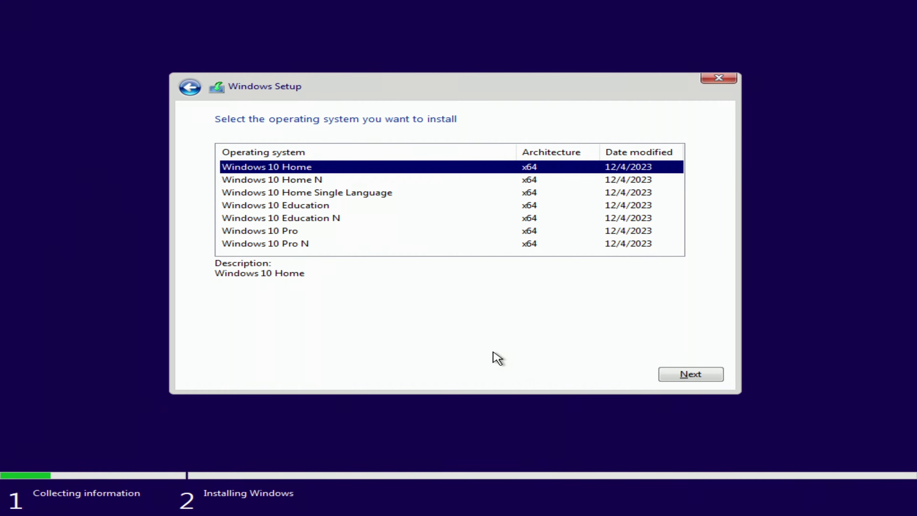
Choose Windows 10 Pro as the edition to install and Drive 0 Partition 3 as the installation location.
click(292, 232)
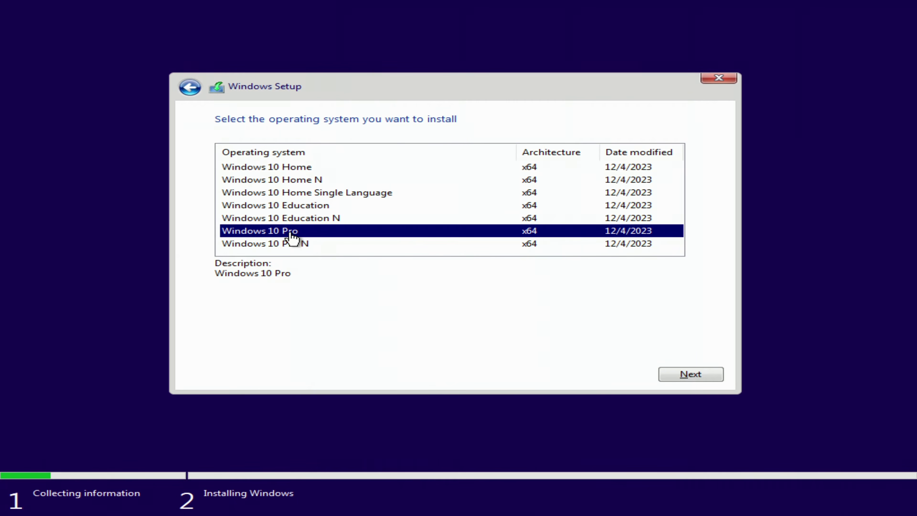
click(668, 378)
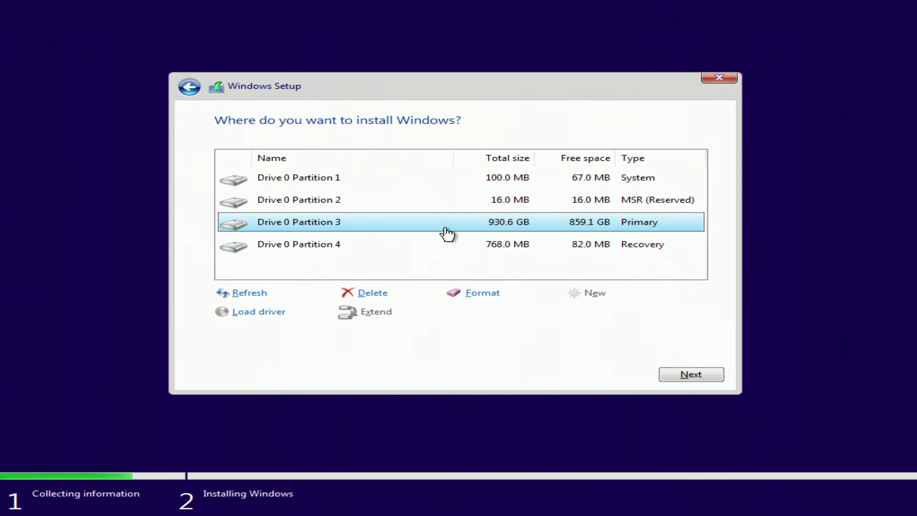
click(667, 375)
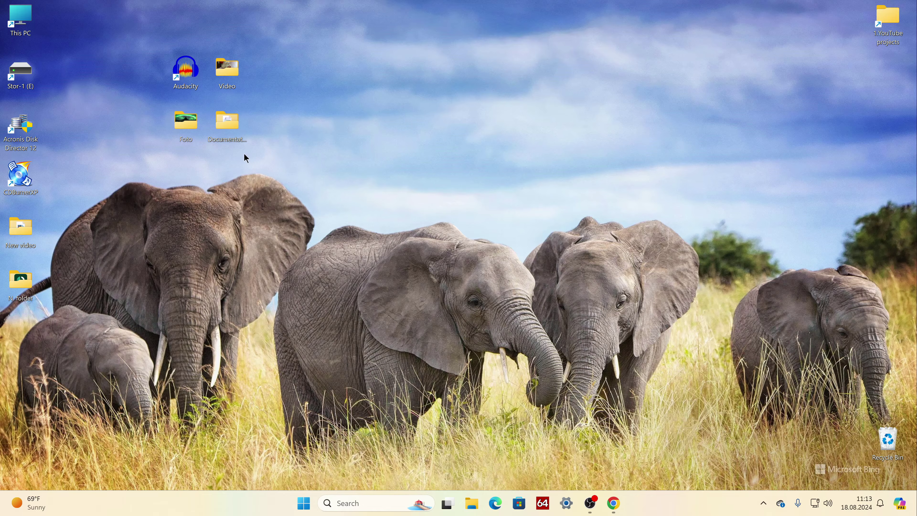
Check that VID_20210712_213612 in the desktop's Video folder plays and that Audacity launches, closing each window.
double_click(227, 72)
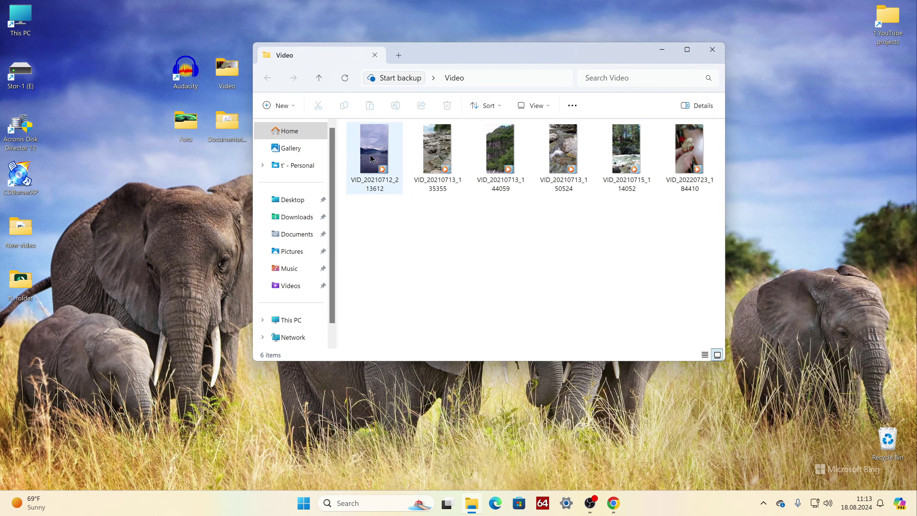
double_click(372, 155)
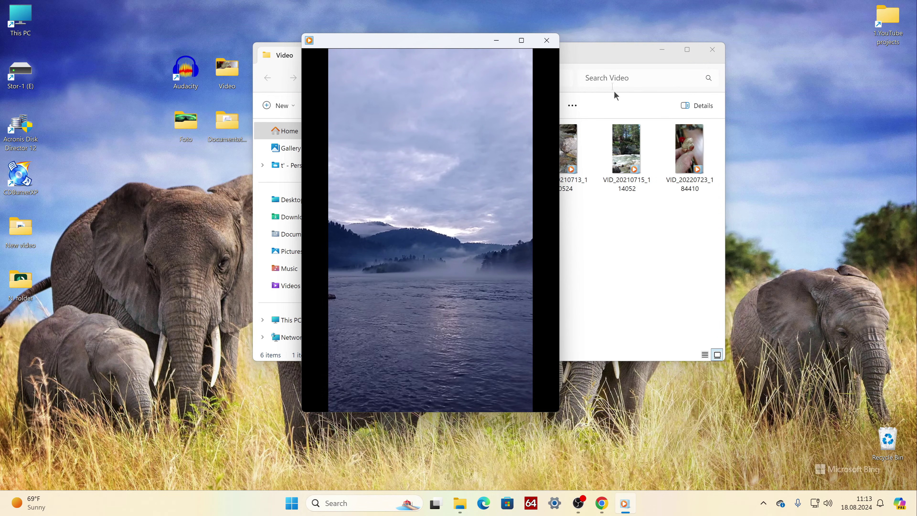
click(546, 40)
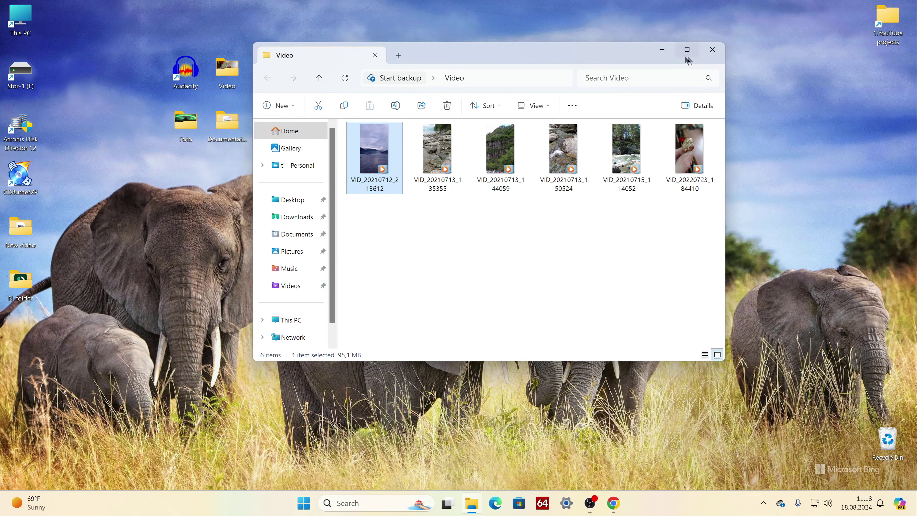
click(705, 54)
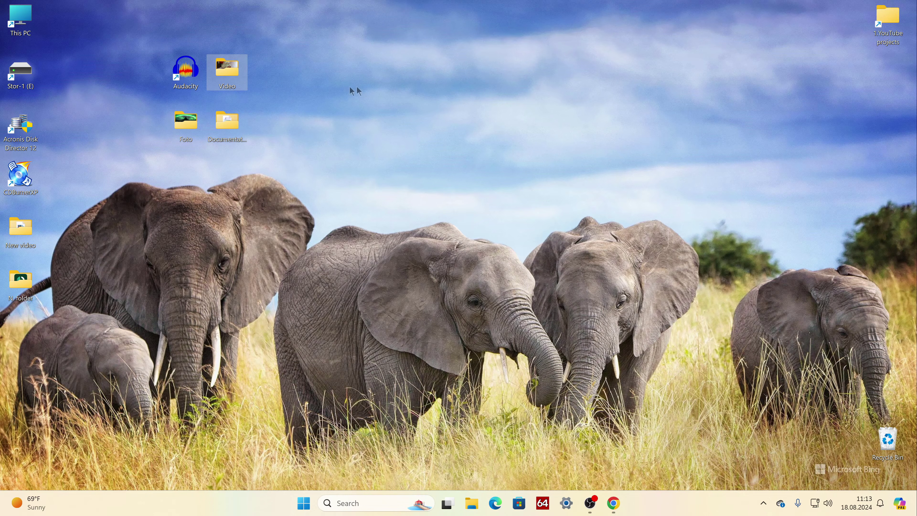
double_click(184, 75)
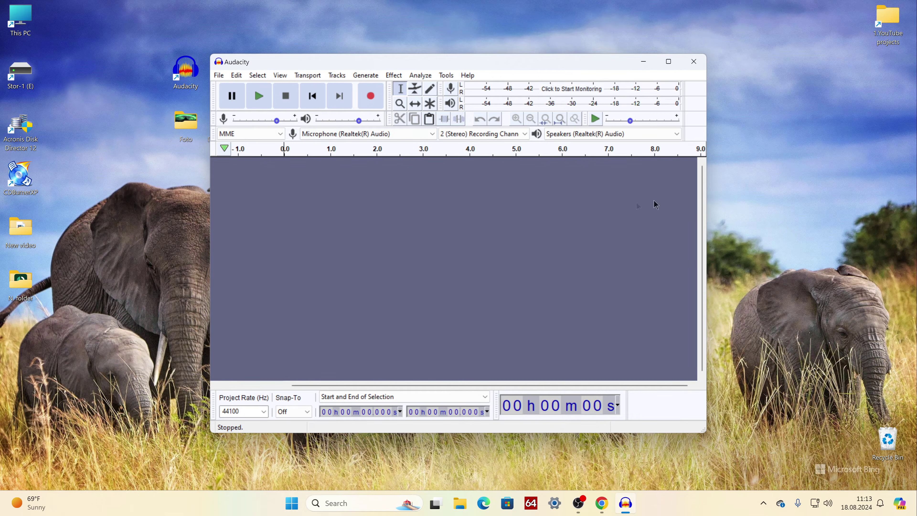
click(693, 62)
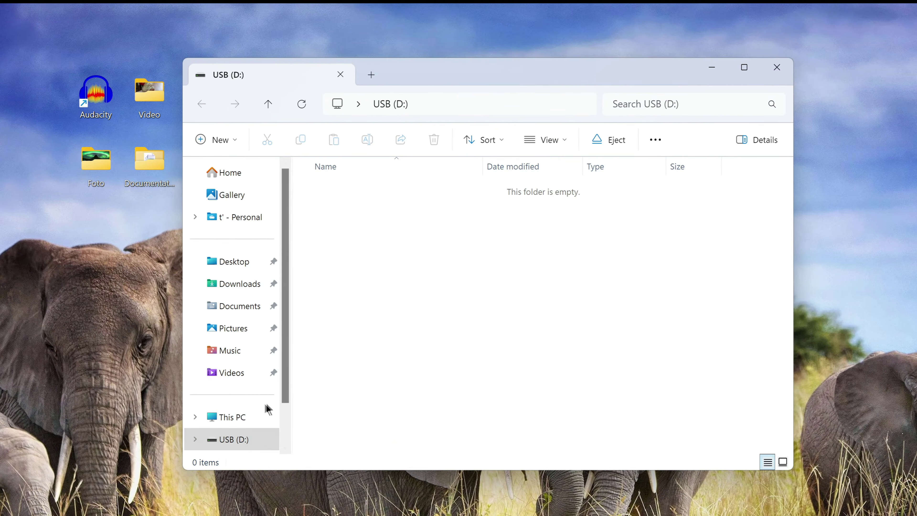
Examine the storage space of the empty USB drive among this computer's drives, then close the file window.
click(263, 400)
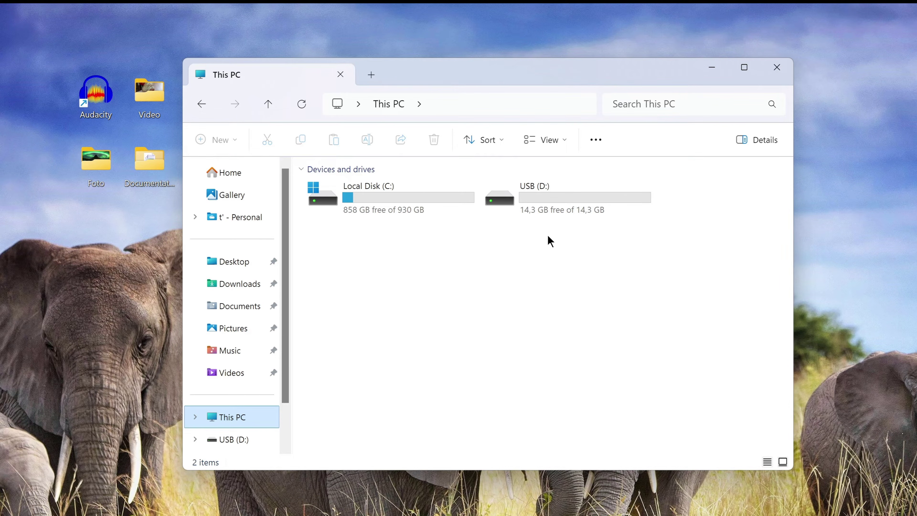
click(783, 72)
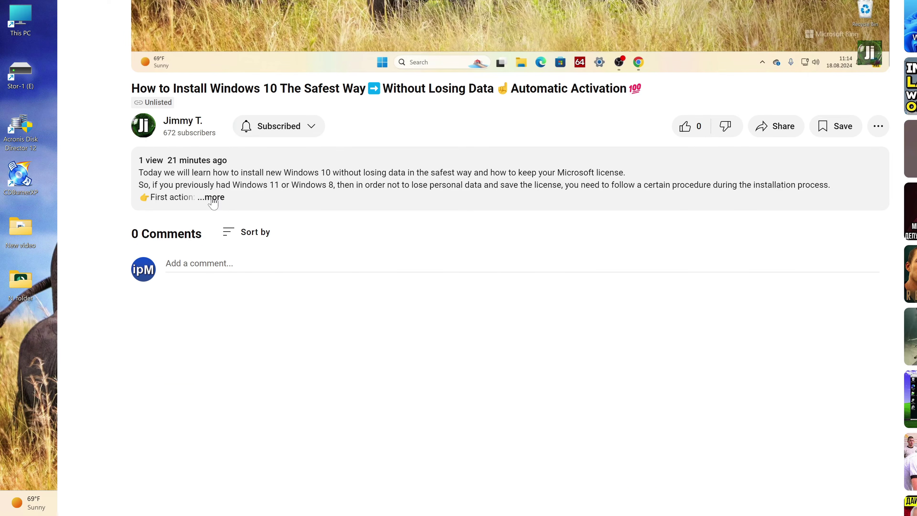
Open the Windows 10 download page from the video's description and read the instructions for upgrading this PC.
click(212, 198)
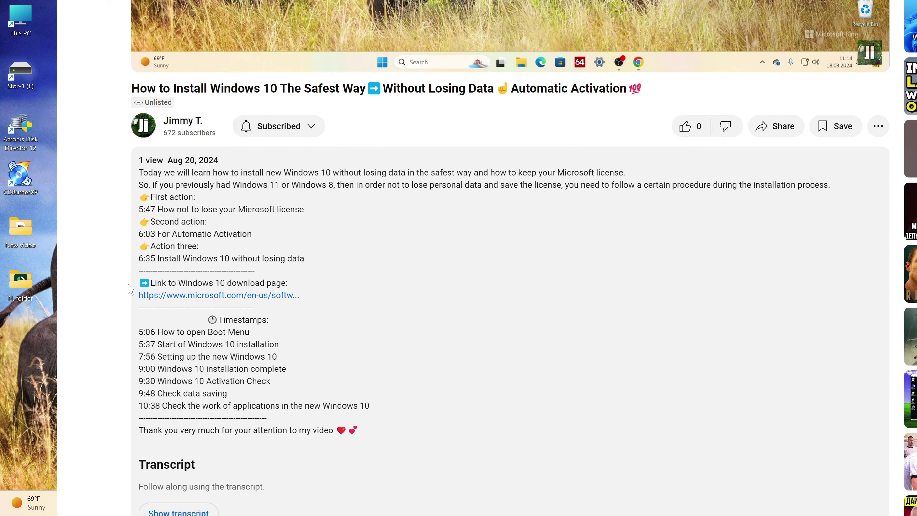
click(204, 296)
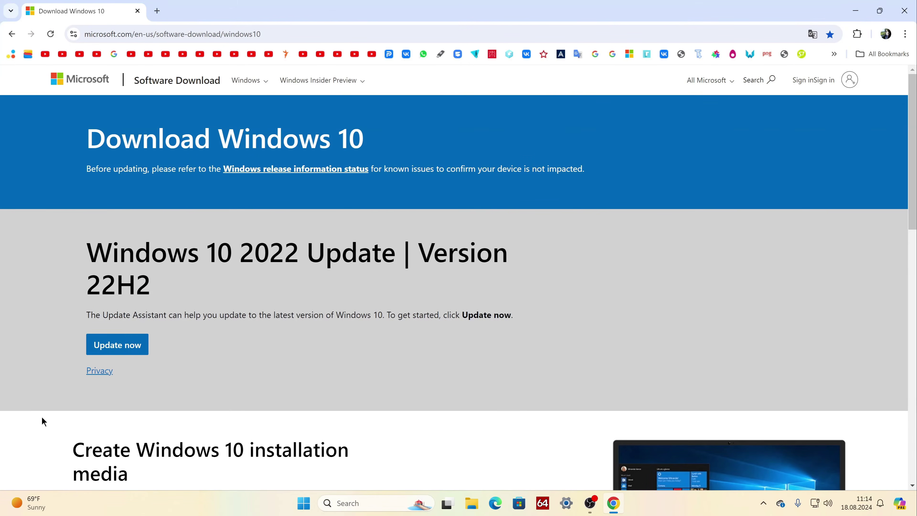
scroll(42, 418, down, 5)
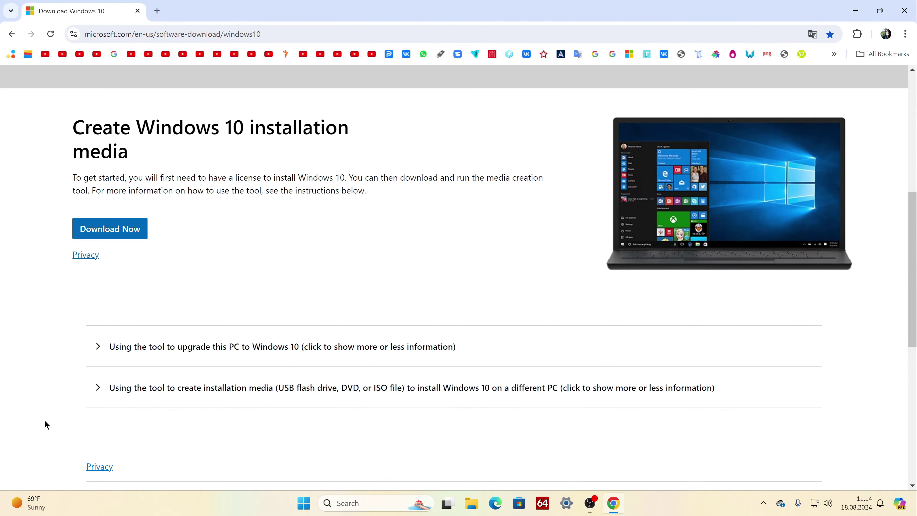
click(102, 352)
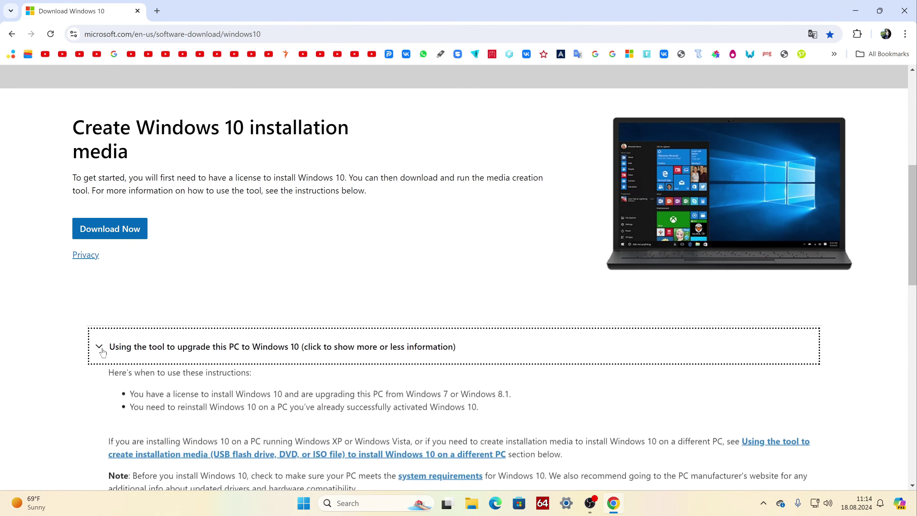
scroll(60, 350, down, 5)
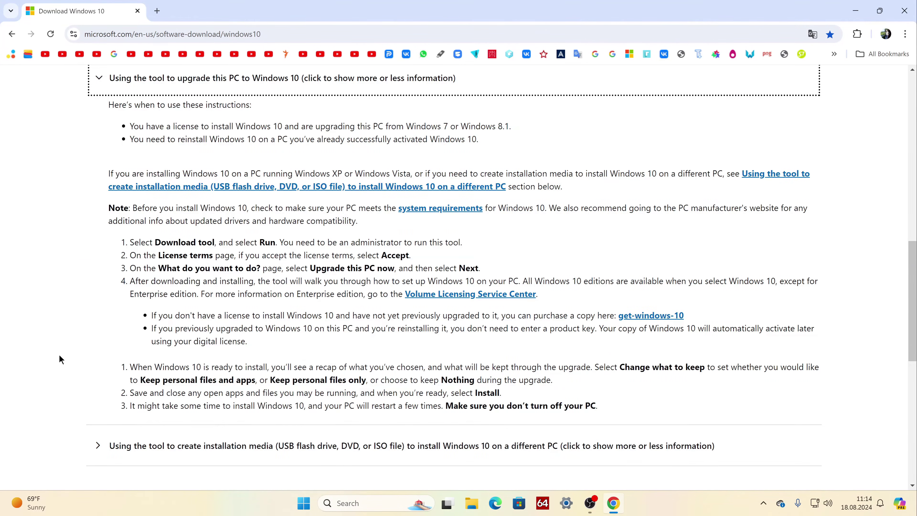
scroll(54, 351, up, 6)
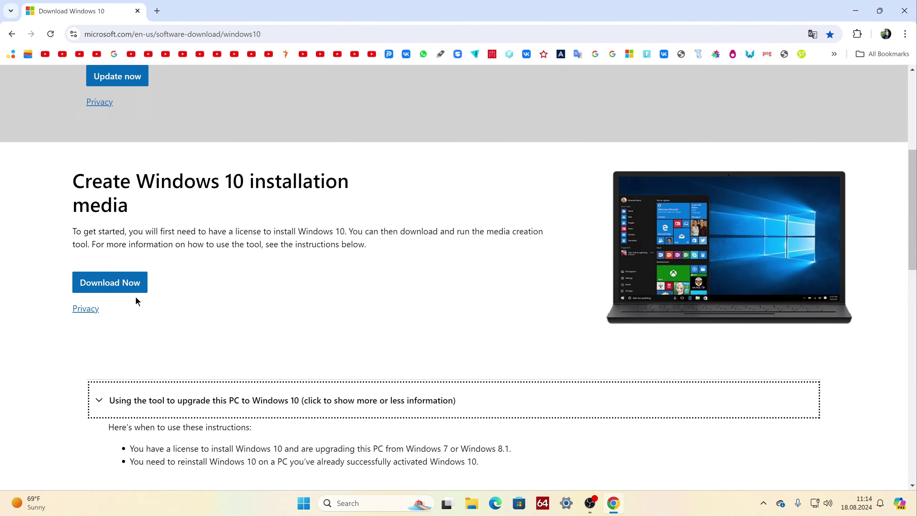
Download the Windows 10 media creation tool and run MediaCreationTool_22H2 from the Downloads folder, closing the browser and folder windows.
click(140, 293)
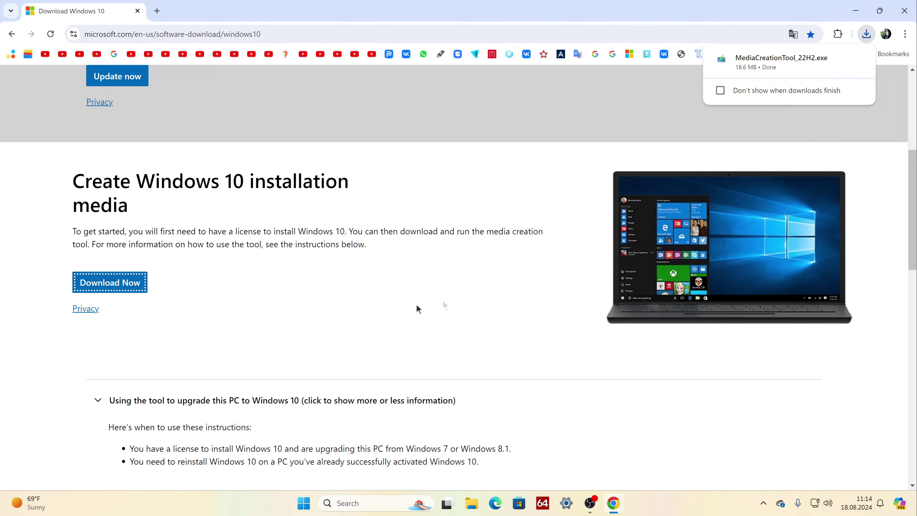
click(904, 11)
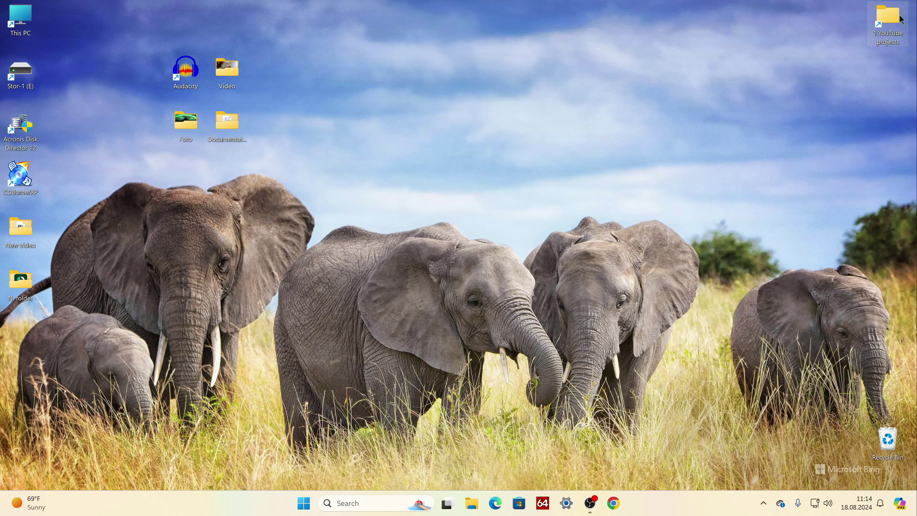
click(472, 503)
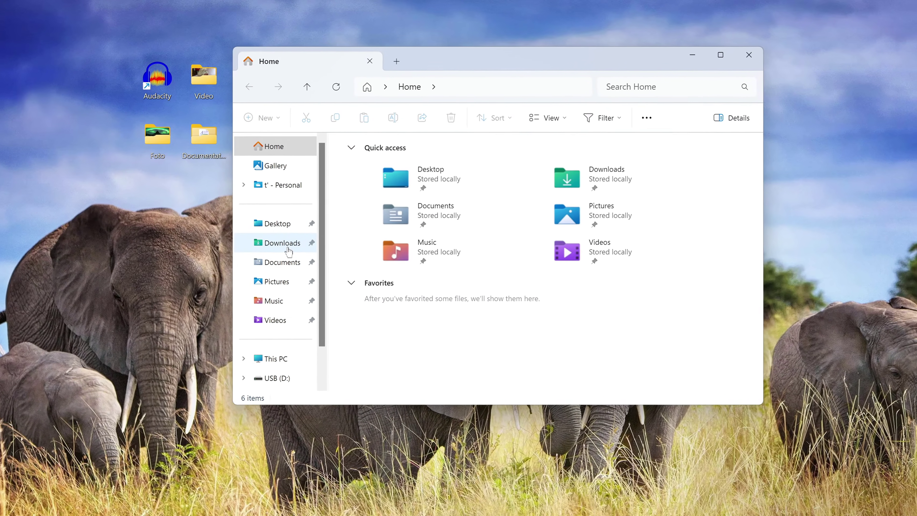
click(288, 249)
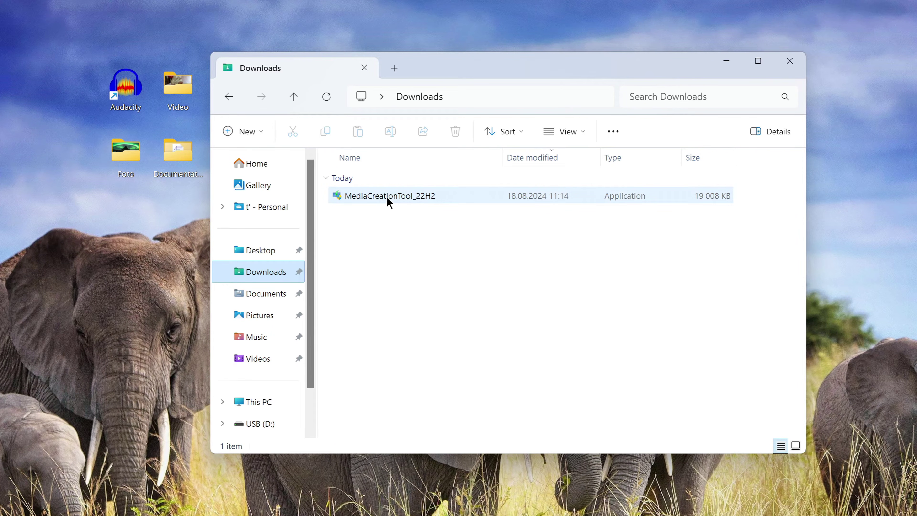
double_click(386, 197)
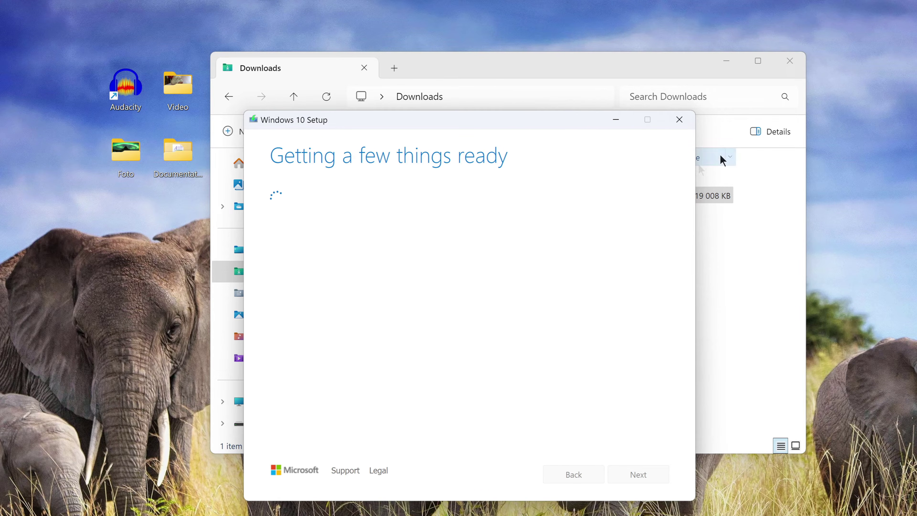
click(796, 62)
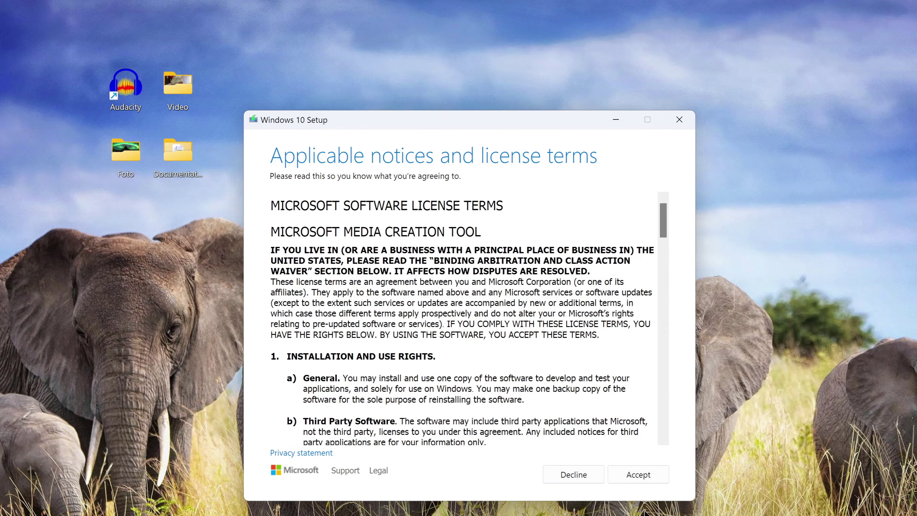
Accept the license terms and choose to create installation media for another PC.
click(620, 481)
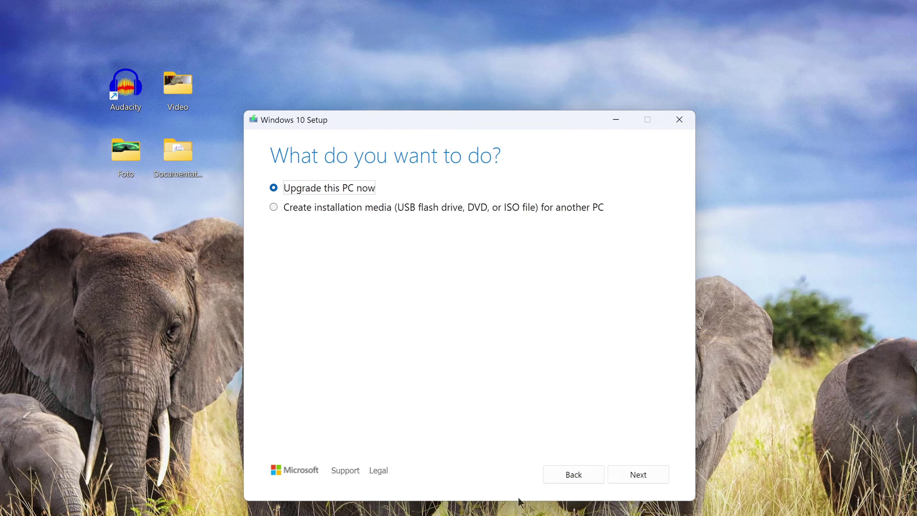
click(276, 208)
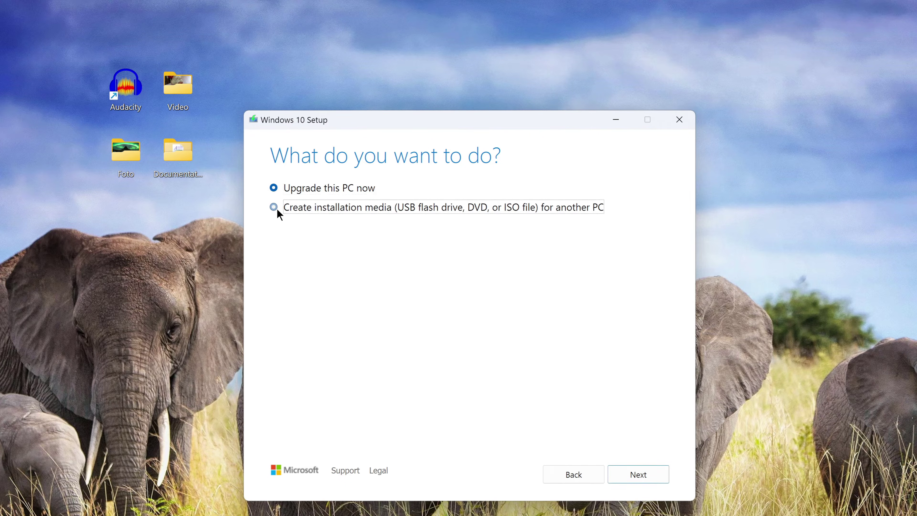
click(625, 481)
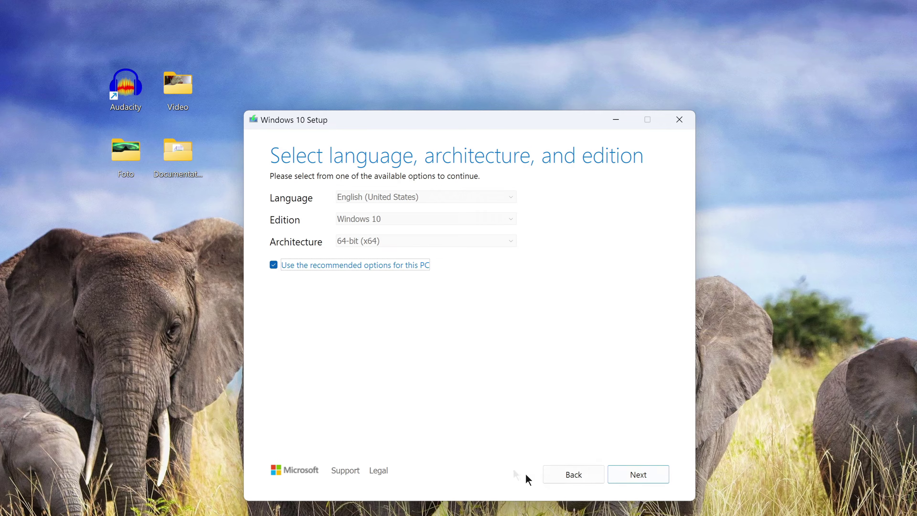
Turn off the recommended options, review the language choices, and continue with English (United States), Windows 10, 64-bit (x64).
click(274, 265)
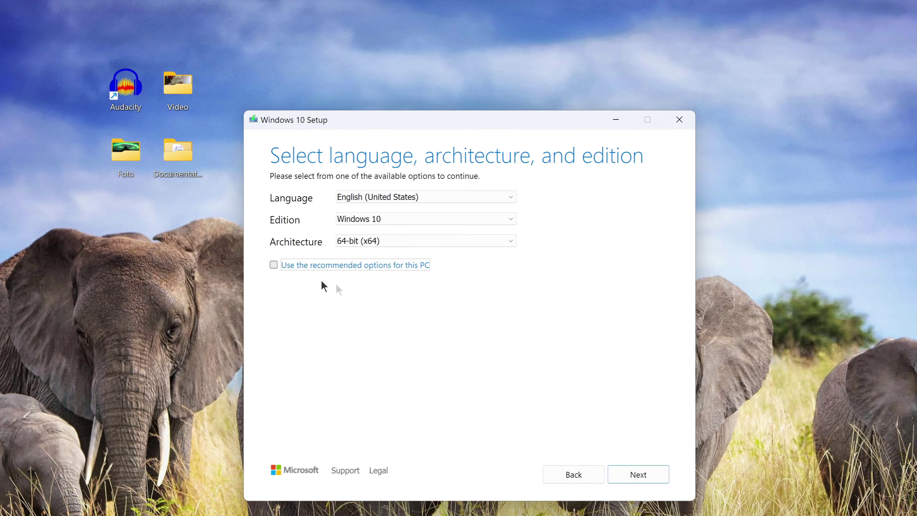
click(515, 195)
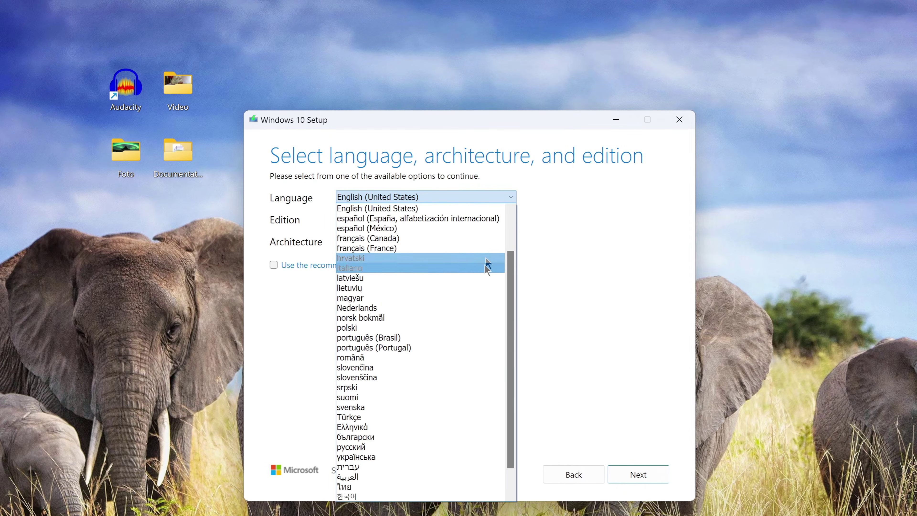
click(564, 222)
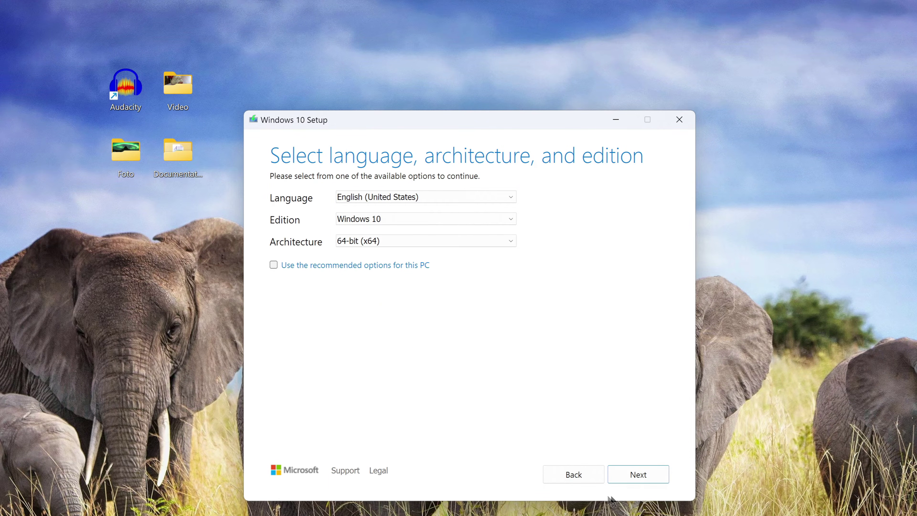
click(620, 480)
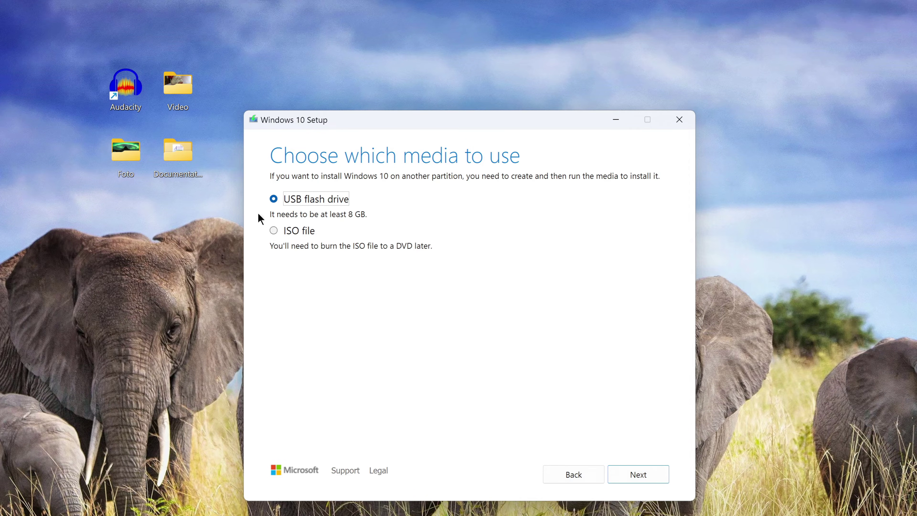
Create the installation media on the USB flash drive D: and finish the setup tool.
click(617, 482)
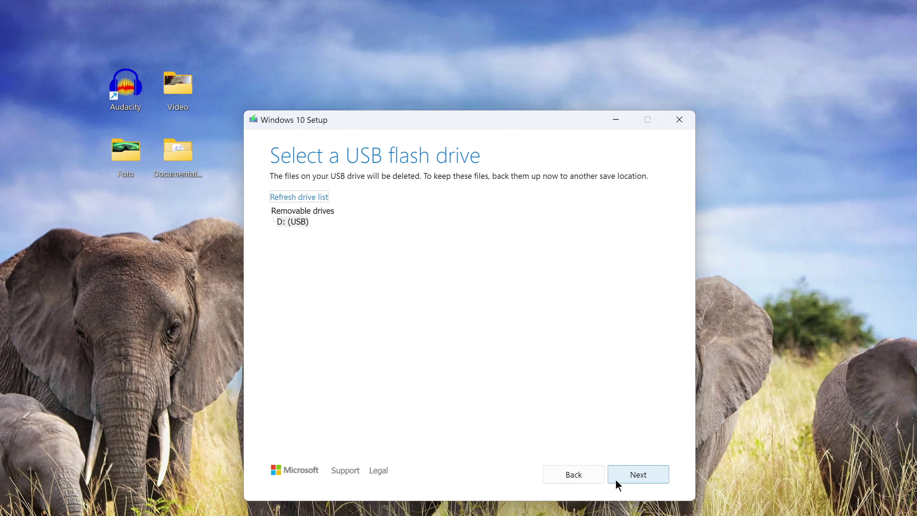
click(616, 480)
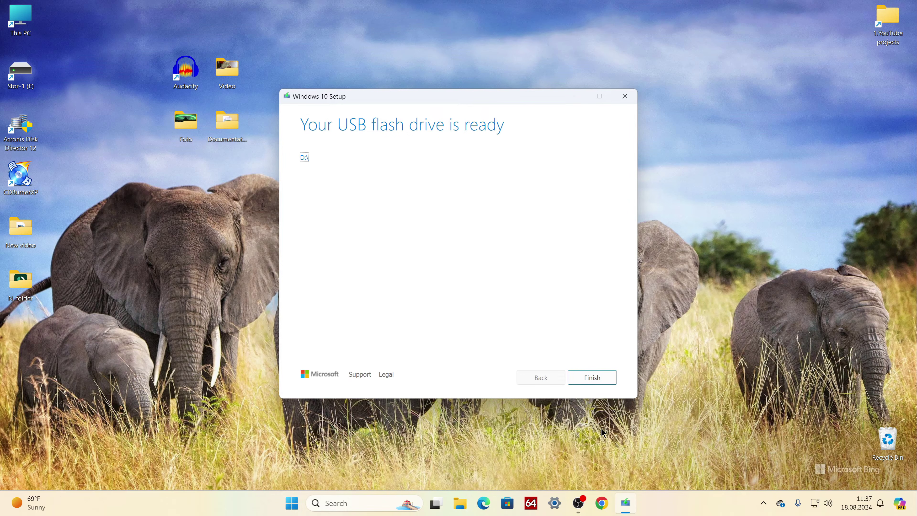
click(578, 382)
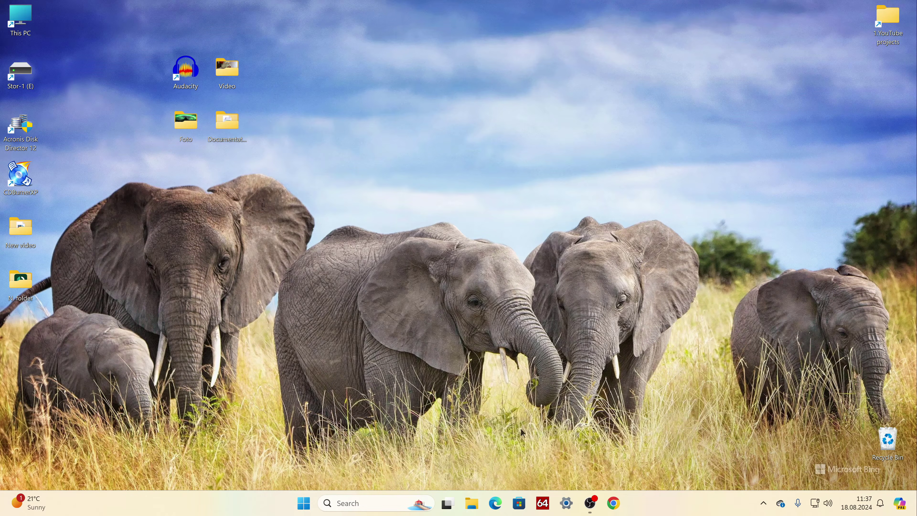
Check the finished ESD-USB (D:) installation drive among this computer's drives.
click(472, 504)
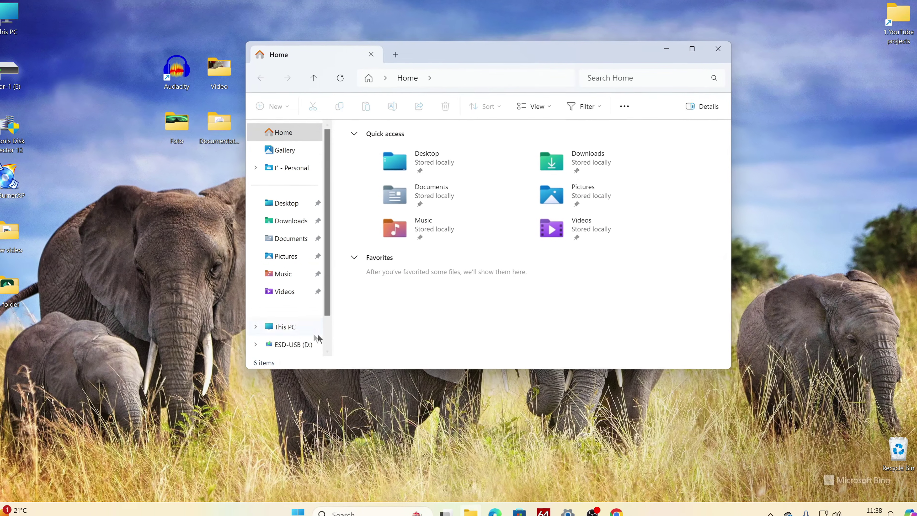
click(307, 322)
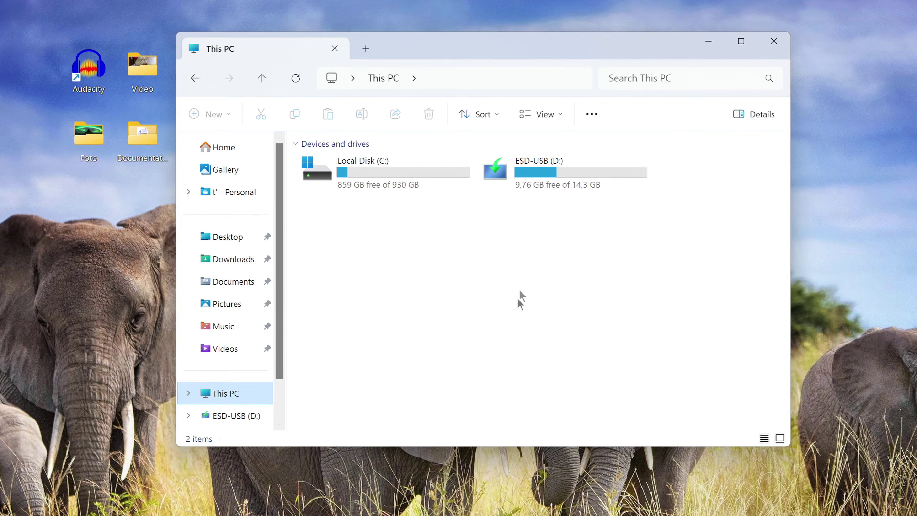
Check the installation files on the ESD-USB (D:) drive and close the file window.
click(568, 181)
double_click(567, 180)
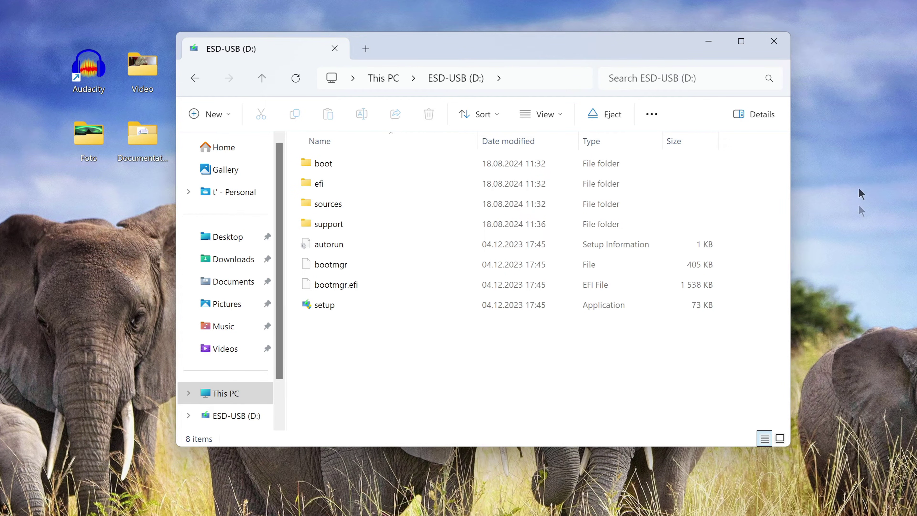
click(779, 42)
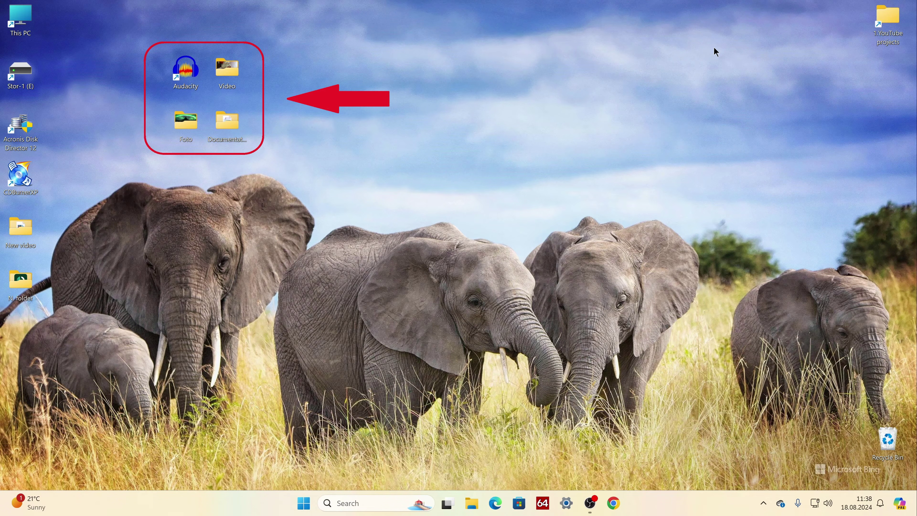
Restart the computer and boot it from the flash drive entry UEFI: USB, Partition 1.
right_click(307, 506)
mouse_move(311, 457)
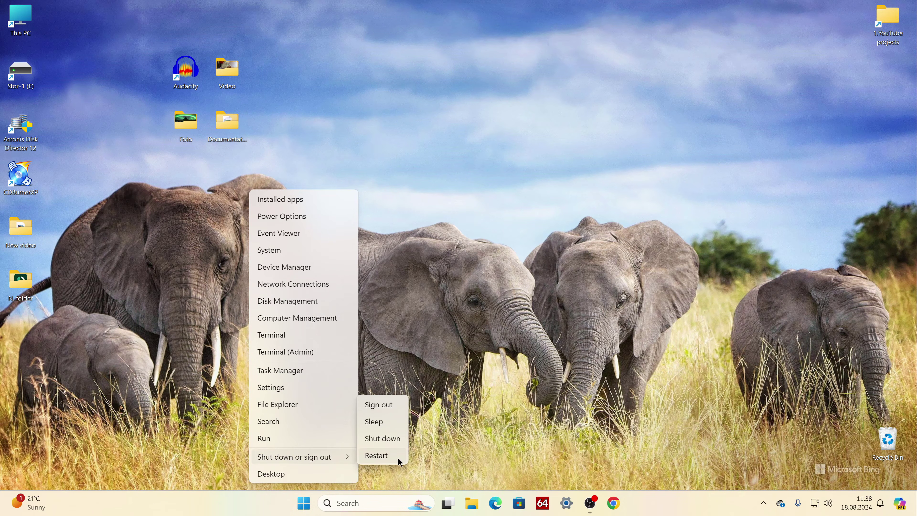
click(398, 456)
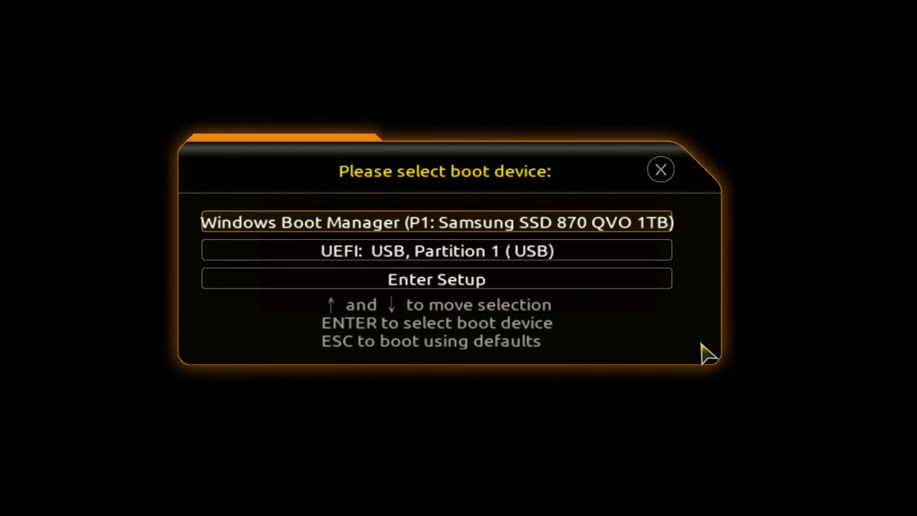
key(Down)
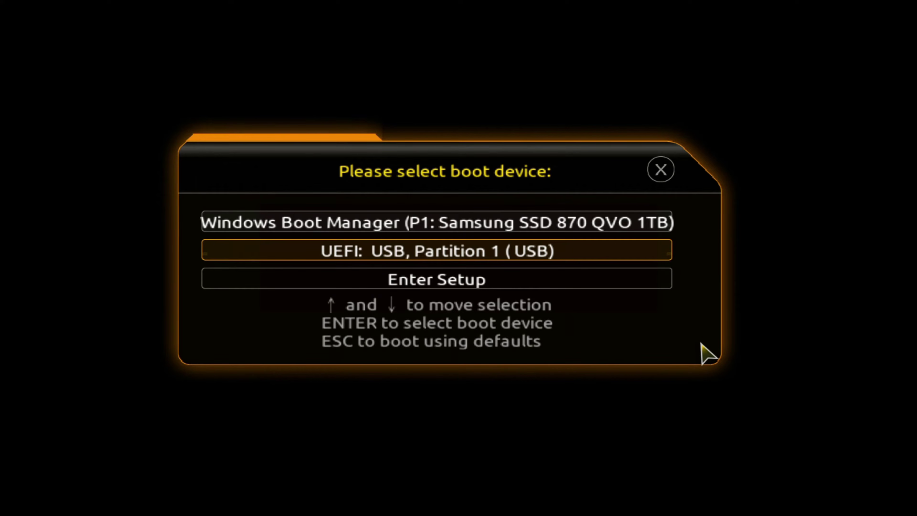
key(Return)
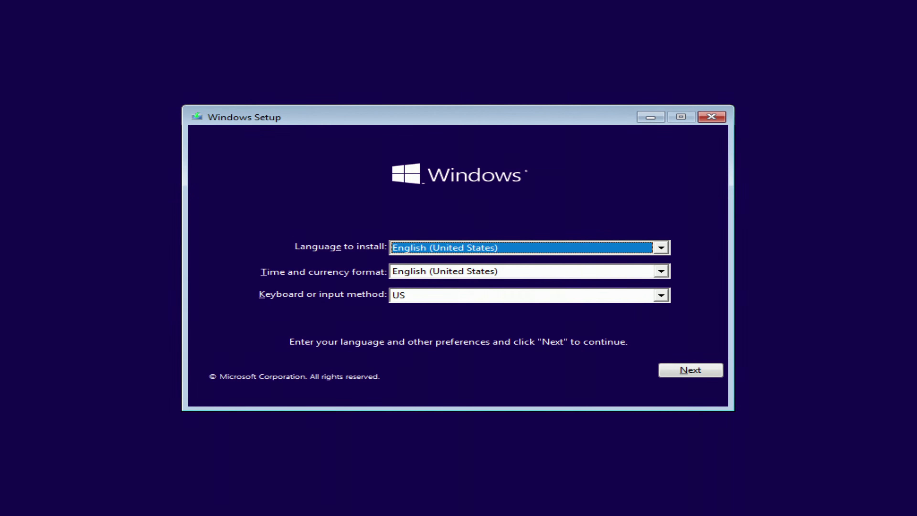
Keep English (United States) with the US keyboard and start the installation without a product key.
click(667, 376)
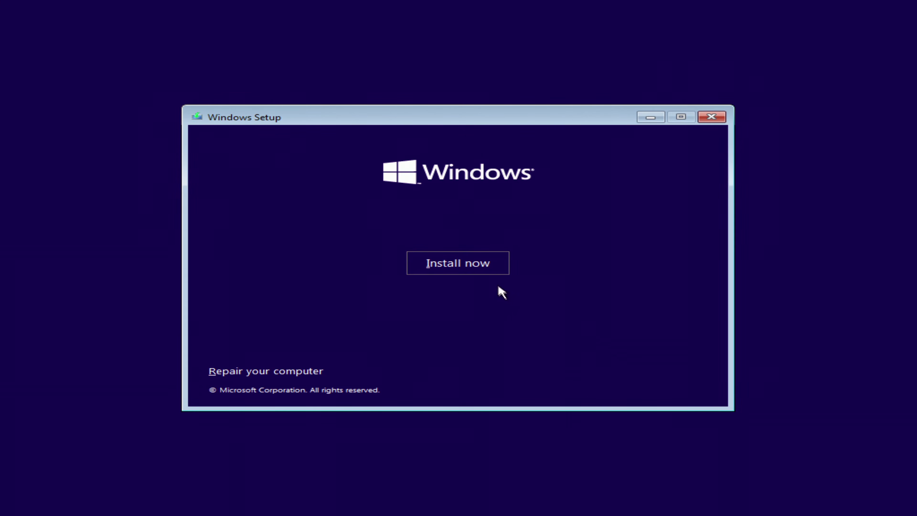
click(500, 269)
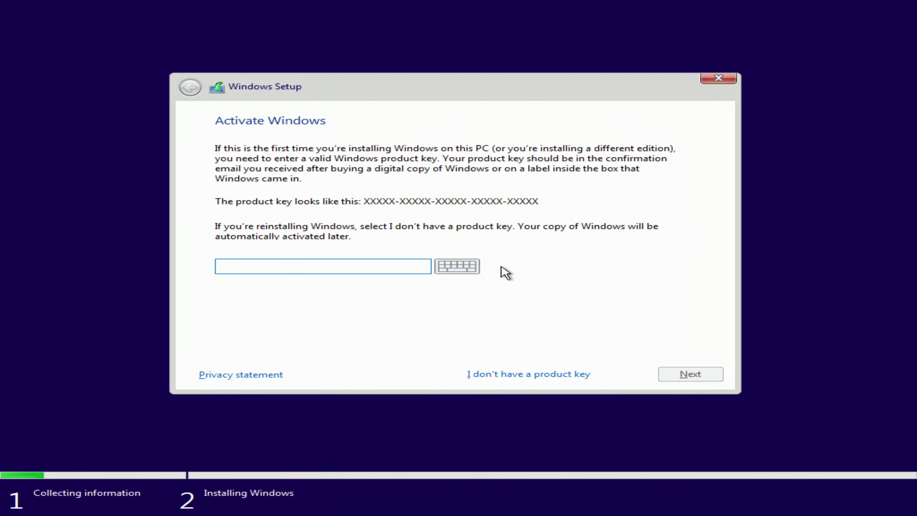
click(507, 375)
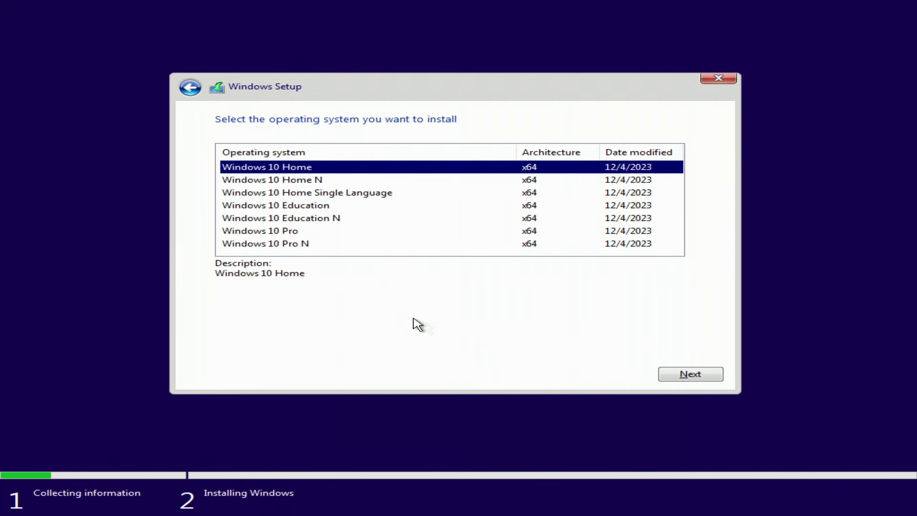
Choose Windows 10 Pro (x64) as the operating system and accept the license terms.
click(291, 233)
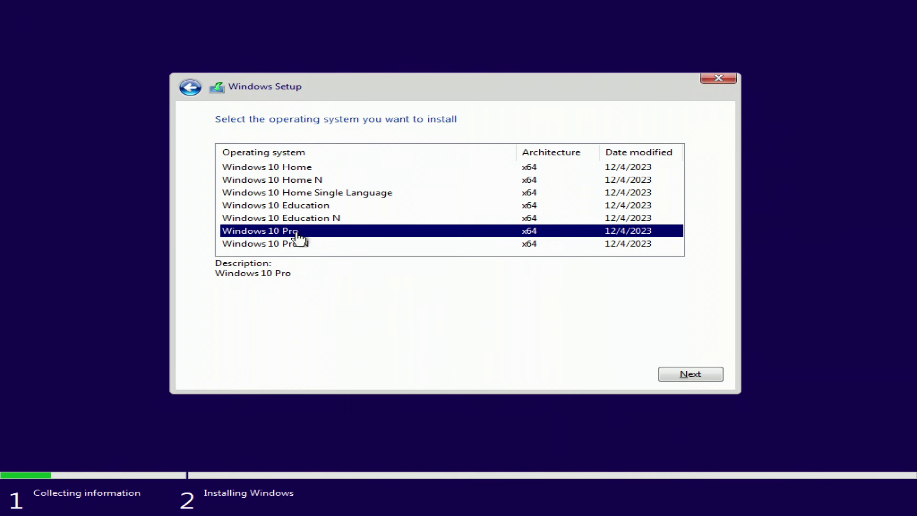
click(667, 376)
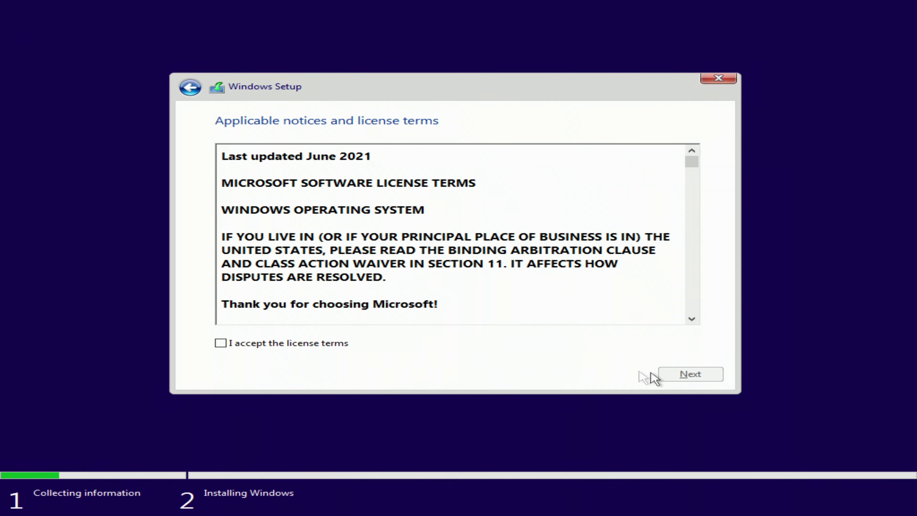
click(219, 345)
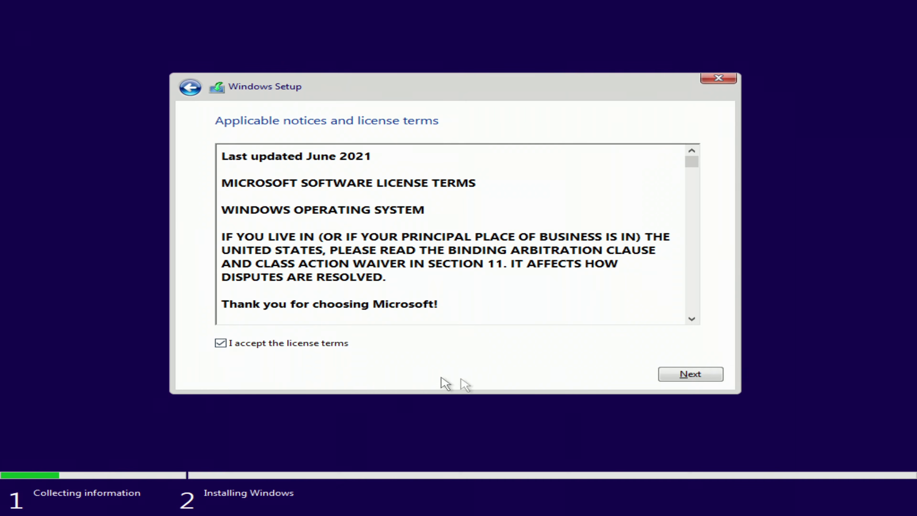
click(670, 376)
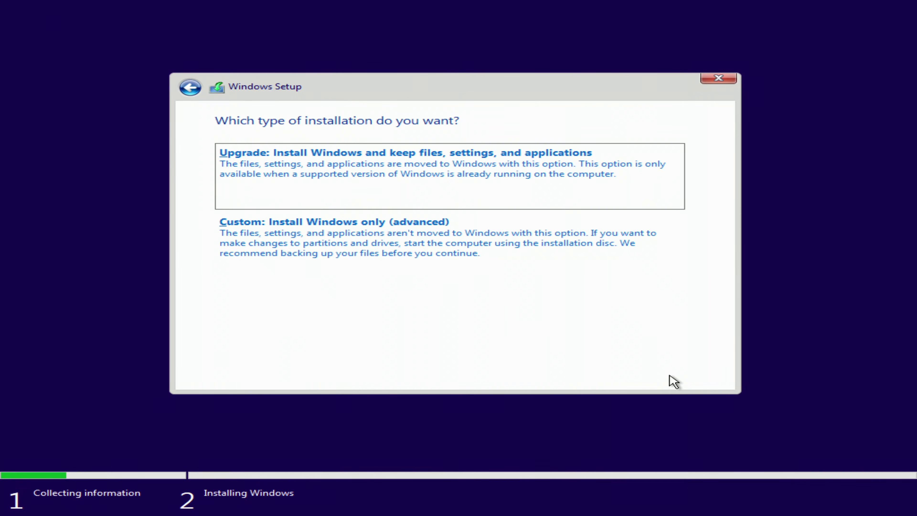
Start a custom installation on Drive 0 Partition 3 without formatting it, agreeing to move previous Windows files to Windows.old.
click(459, 247)
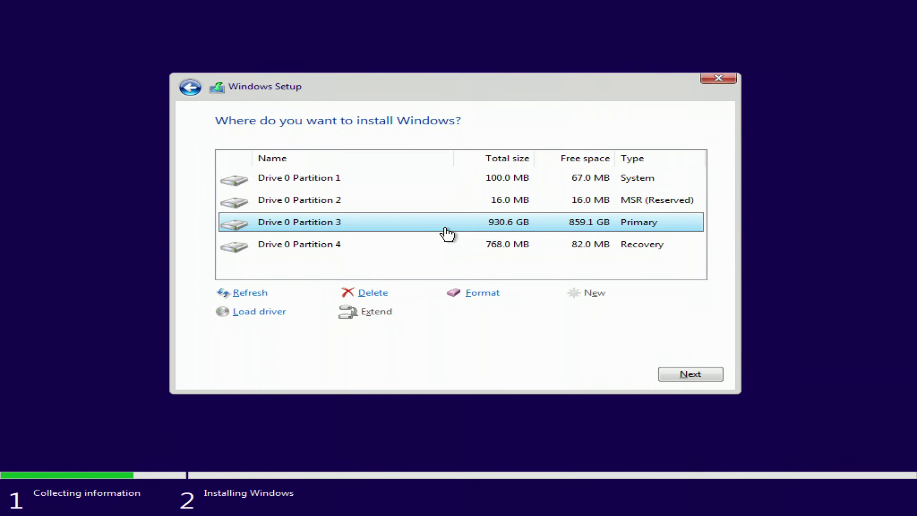
click(671, 376)
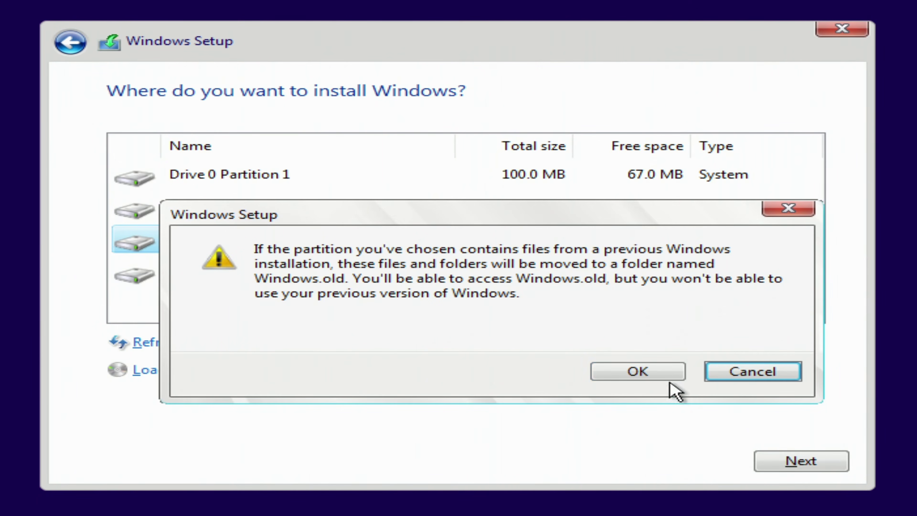
click(671, 373)
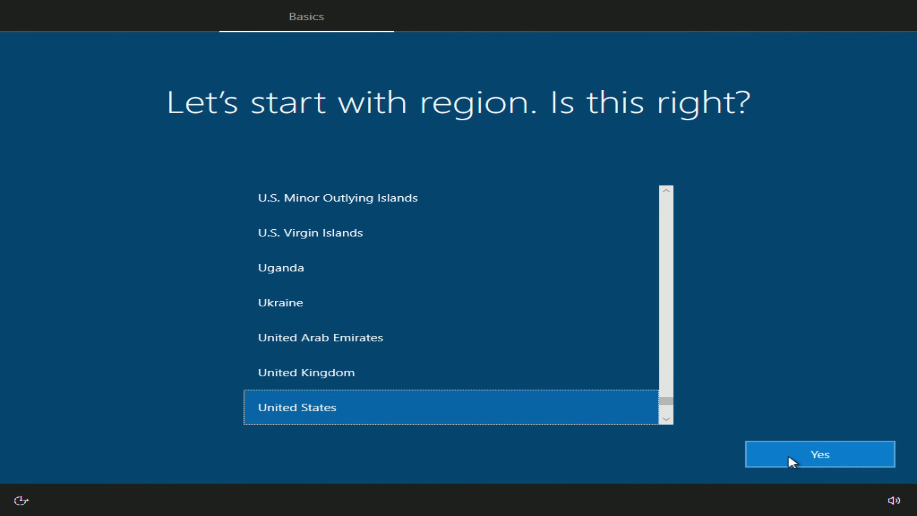
Accept United States as the region and the US keyboard layout, without adding a second layout.
click(788, 460)
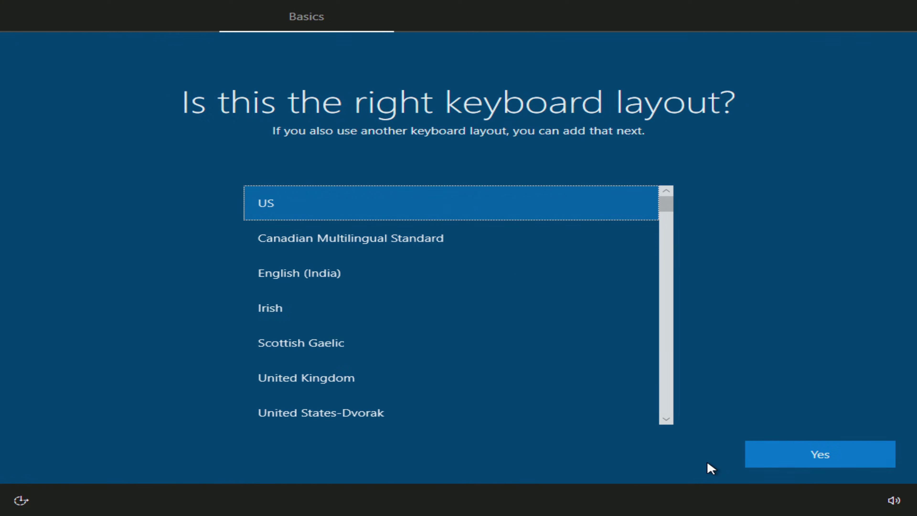
click(788, 460)
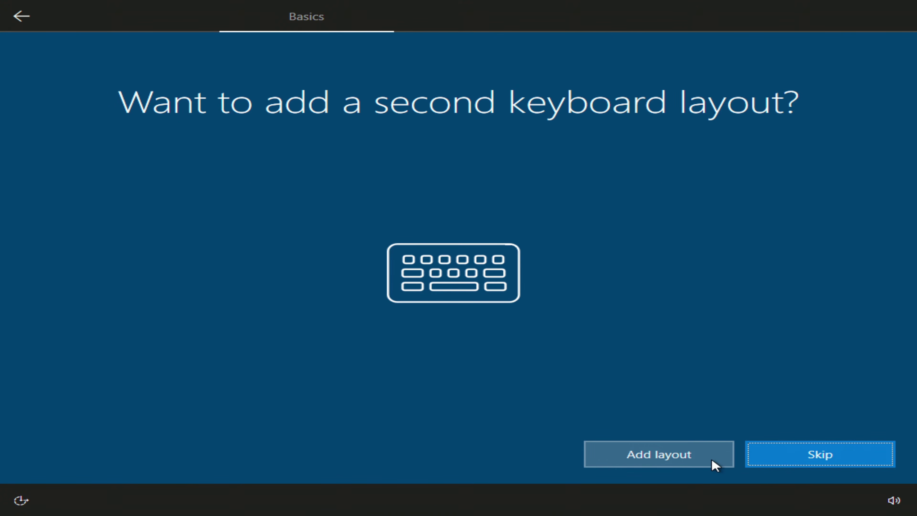
click(796, 464)
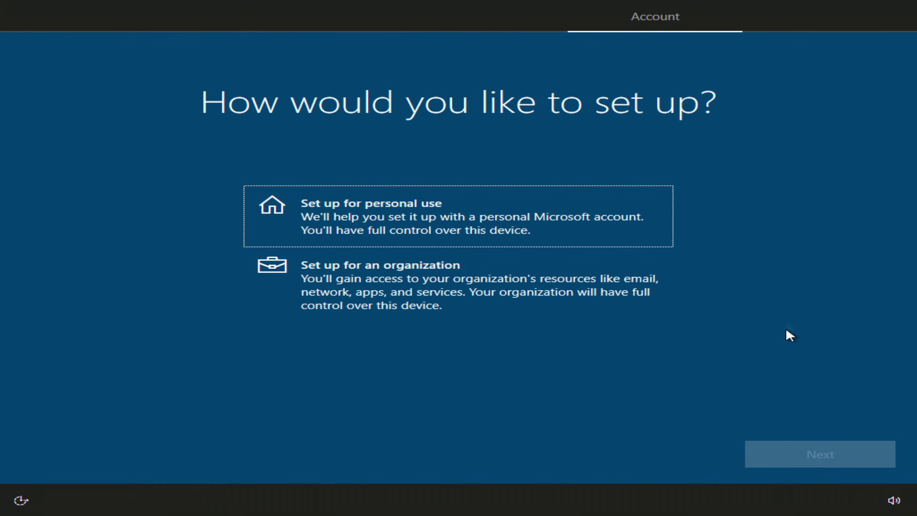
Set the PC up for personal use and choose an offline account with the limited experience.
click(649, 241)
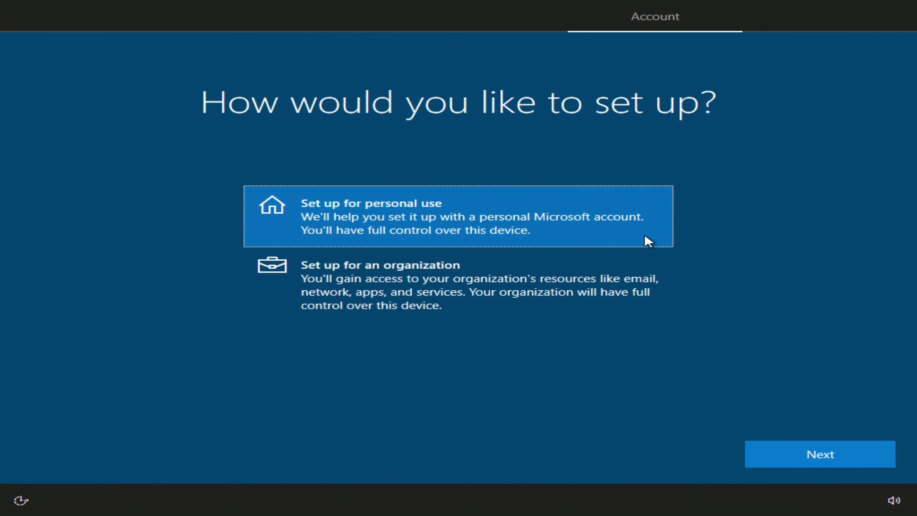
click(770, 453)
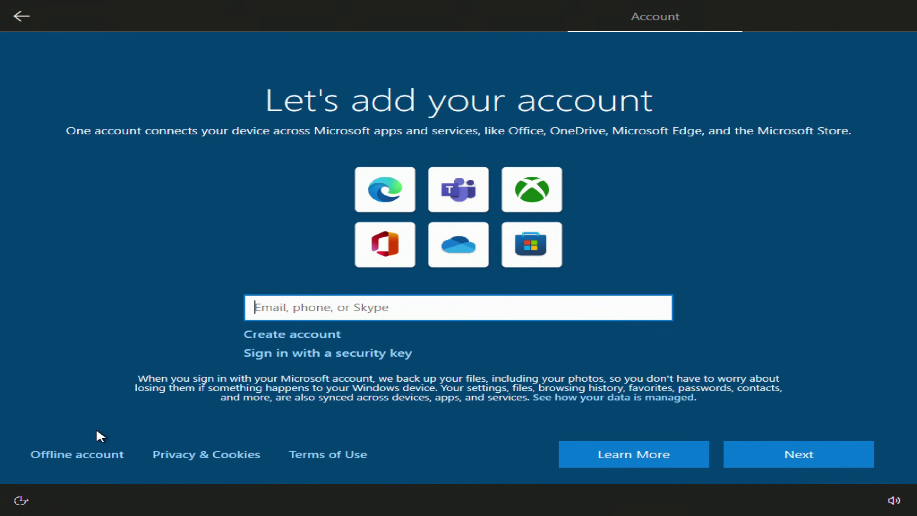
click(100, 455)
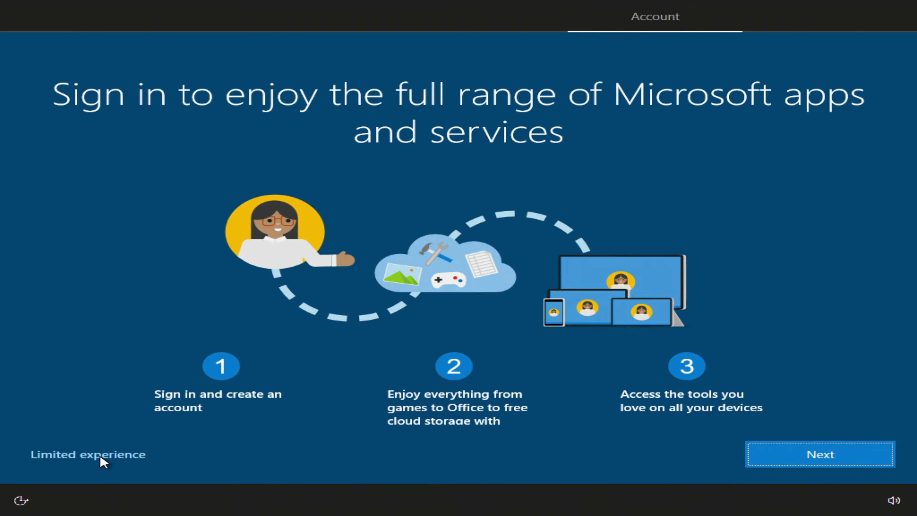
click(143, 462)
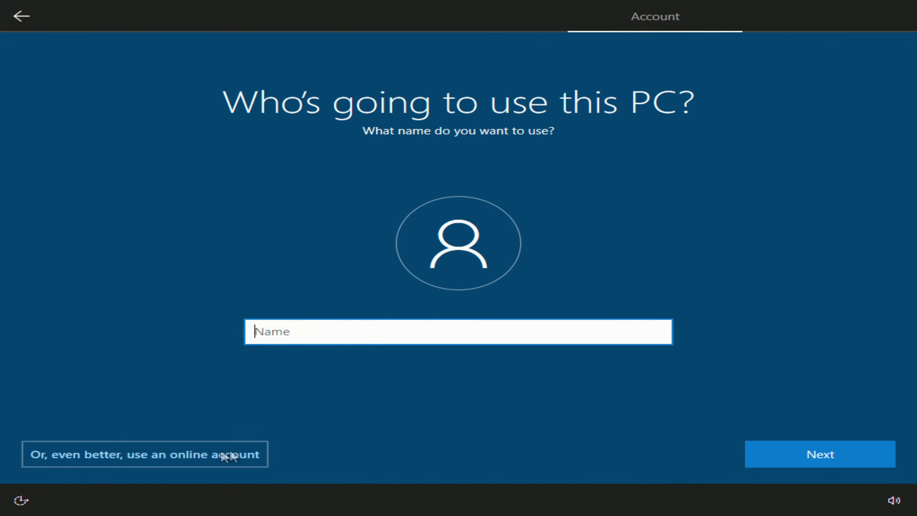
Enter the local user's name and leave the account password blank.
text(Malik)
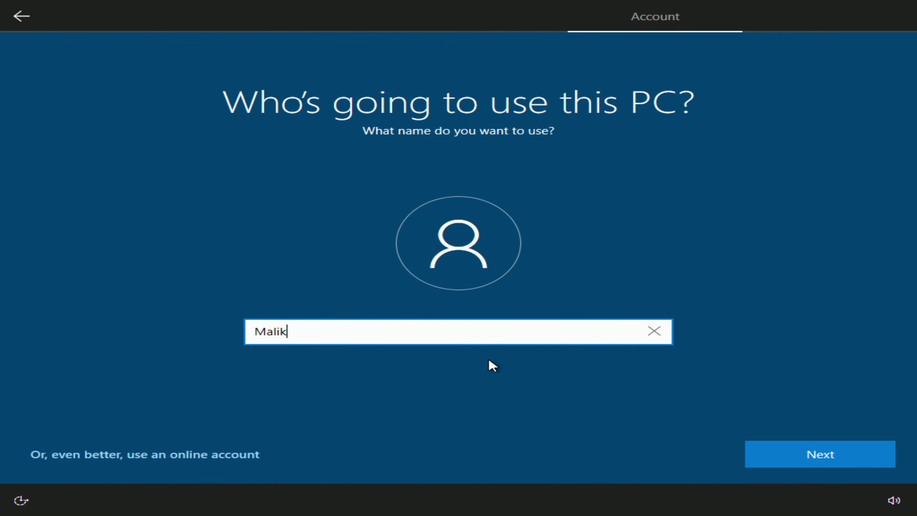
click(756, 453)
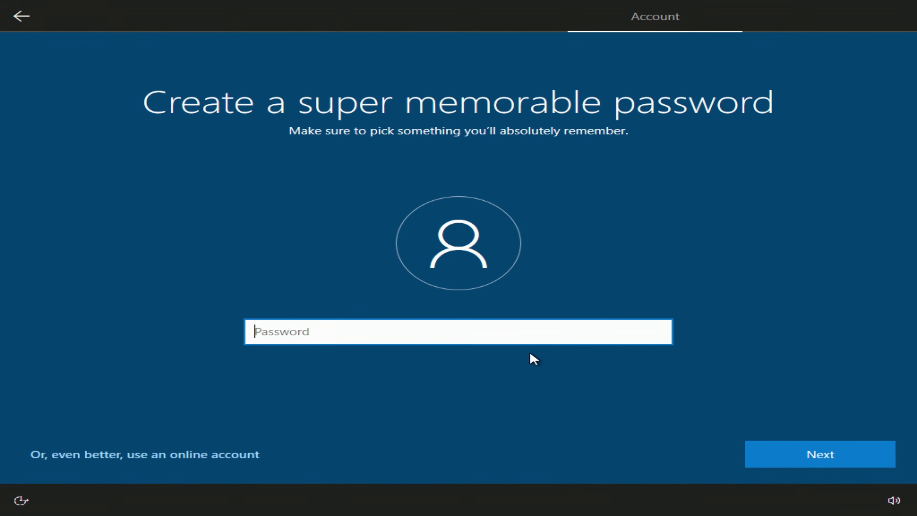
click(761, 458)
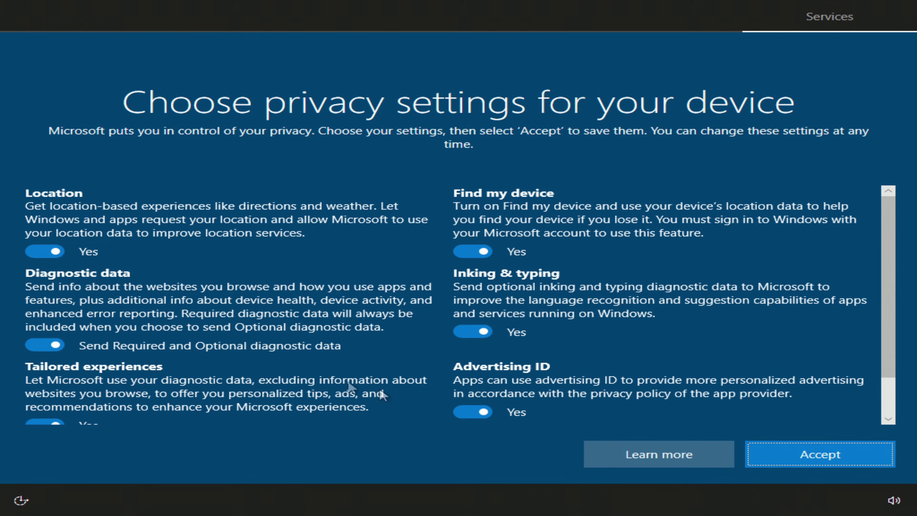
Turn off location, optional diagnostic data, tailored experiences, Find my device, inking & typing and advertising ID, and accept the privacy settings.
click(54, 252)
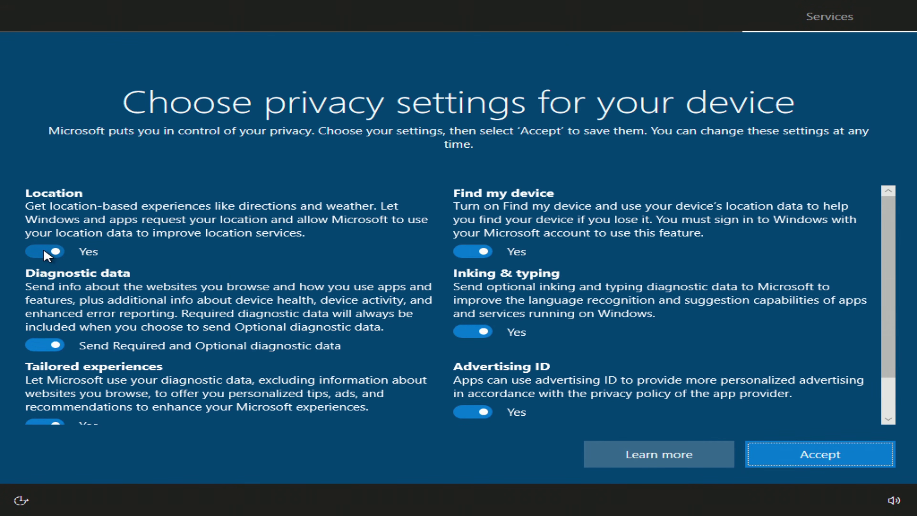
click(46, 346)
click(46, 422)
scroll(350, 370, down, 1)
click(465, 379)
click(465, 297)
click(470, 218)
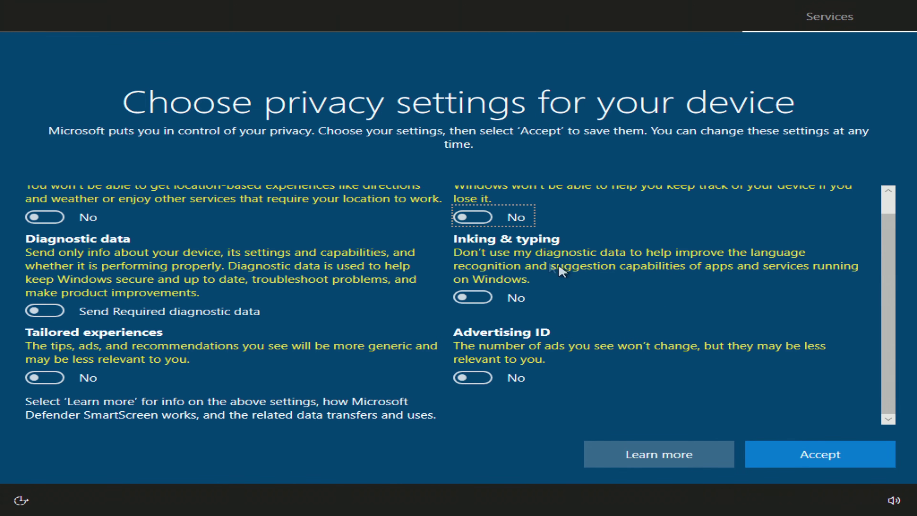
click(776, 458)
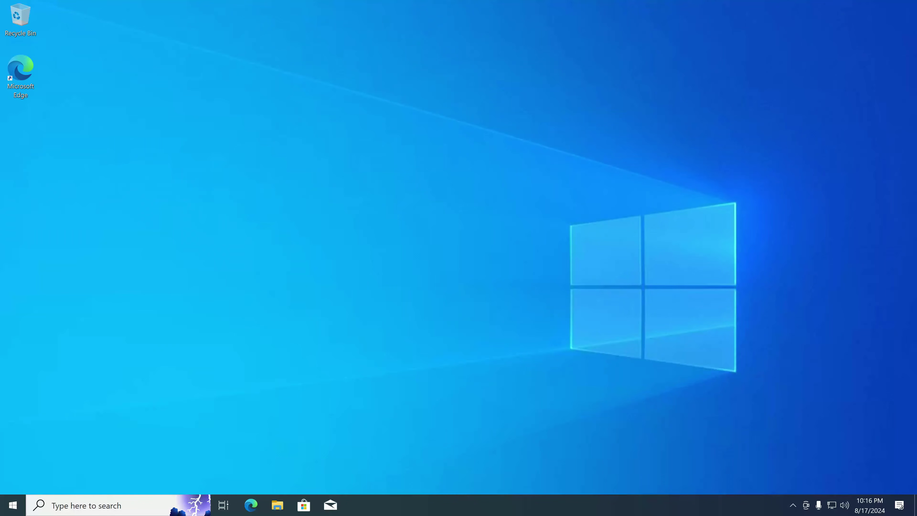
View the new account's information in the Windows Accounts settings.
click(13, 505)
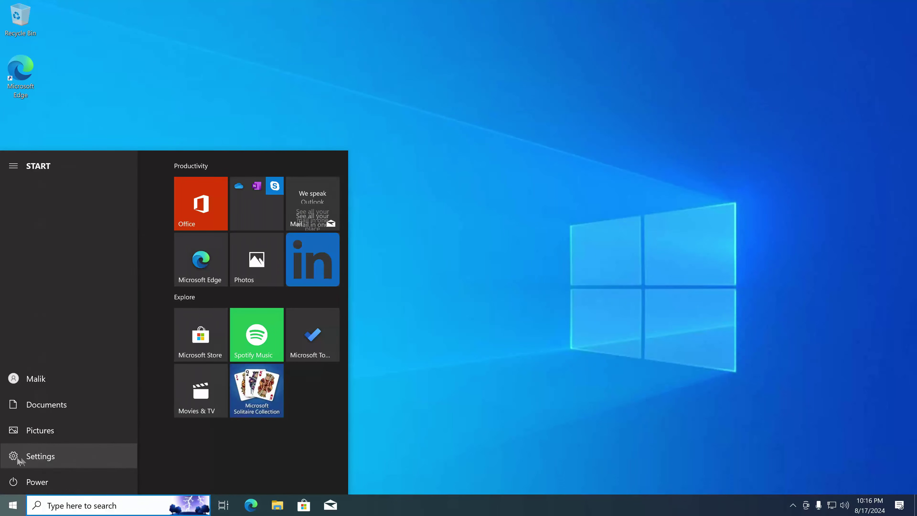
click(105, 456)
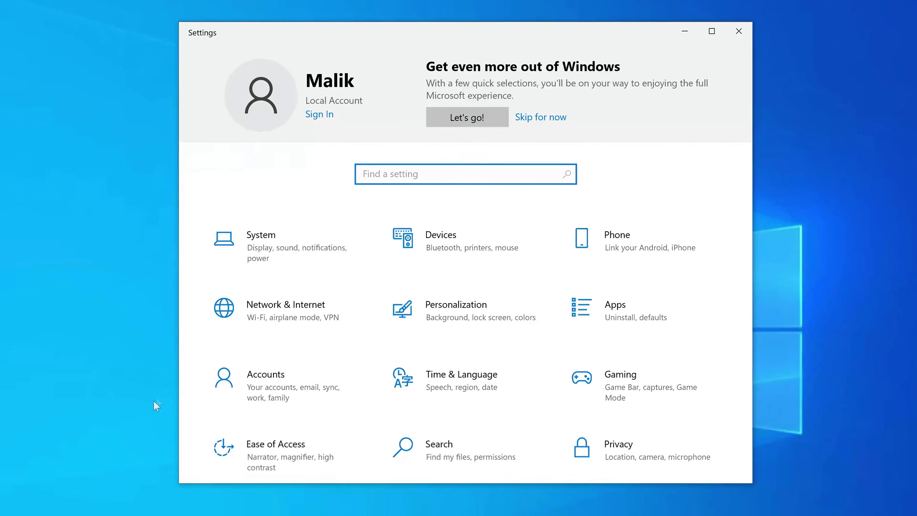
click(321, 414)
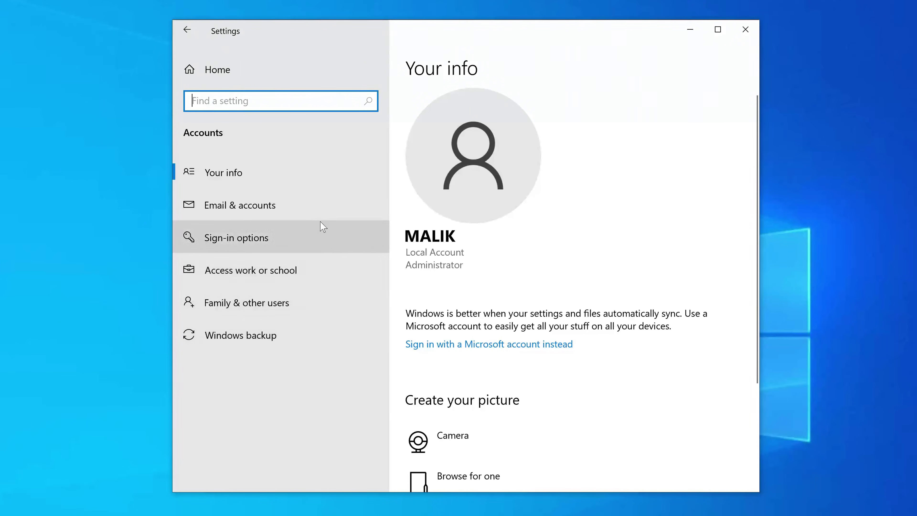
Return to the Settings home page and view the Update & Security settings.
click(283, 78)
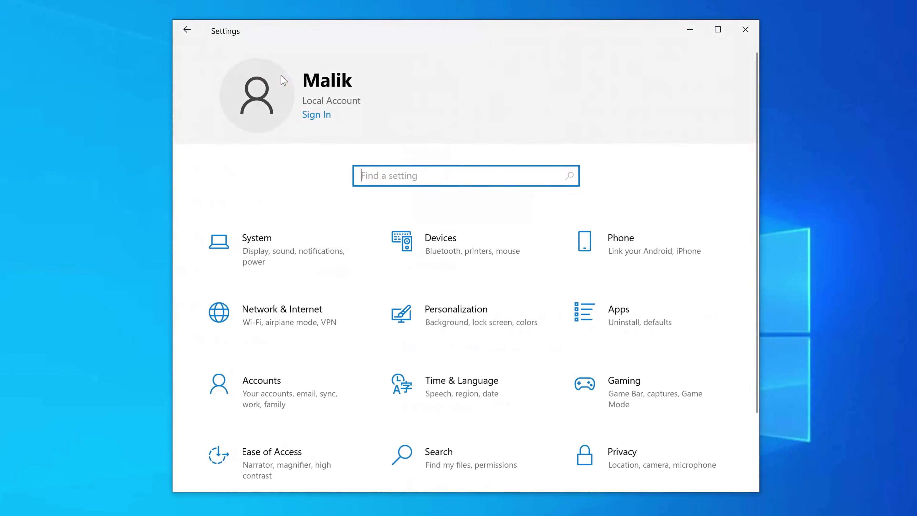
scroll(183, 385, down, 3)
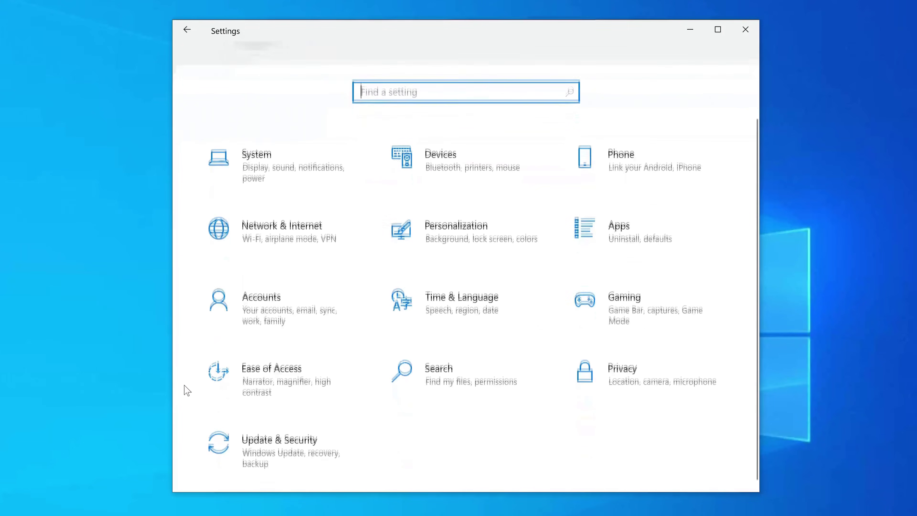
click(310, 468)
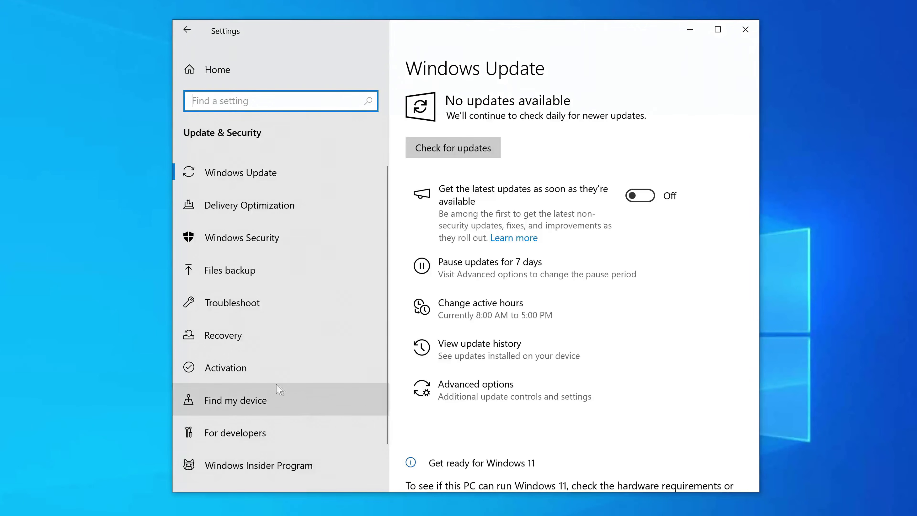
View the Windows activation status in the Update & Security settings, and close Settings.
click(356, 372)
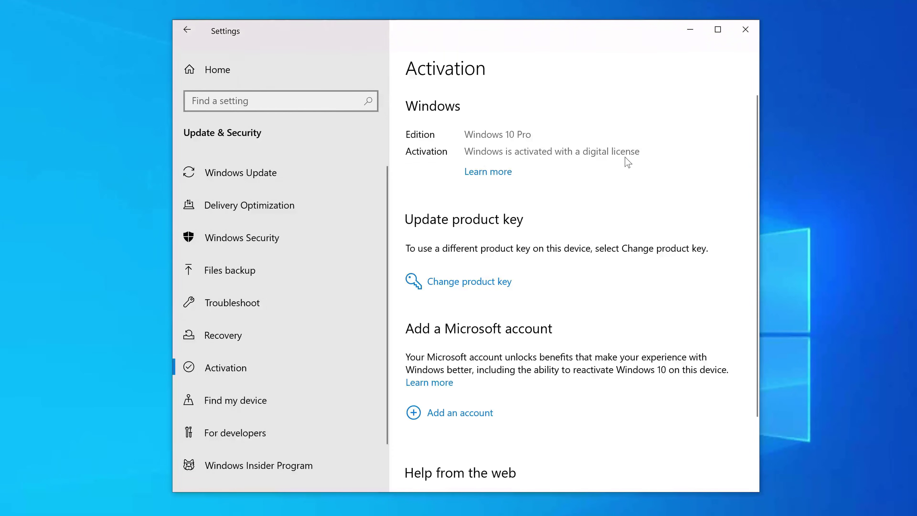
click(745, 30)
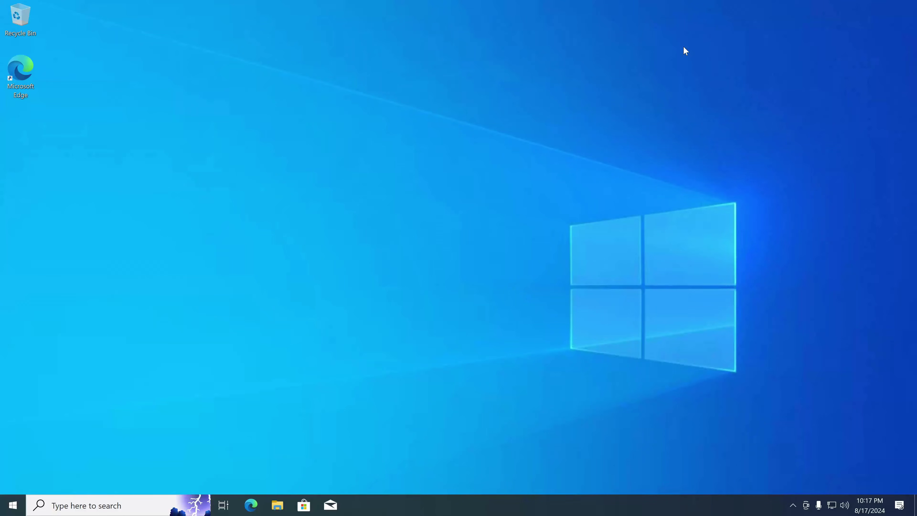
In File Explorer, open the previous user's Desktop folder inside Windows.old\Users on Local Disk (C:).
click(278, 506)
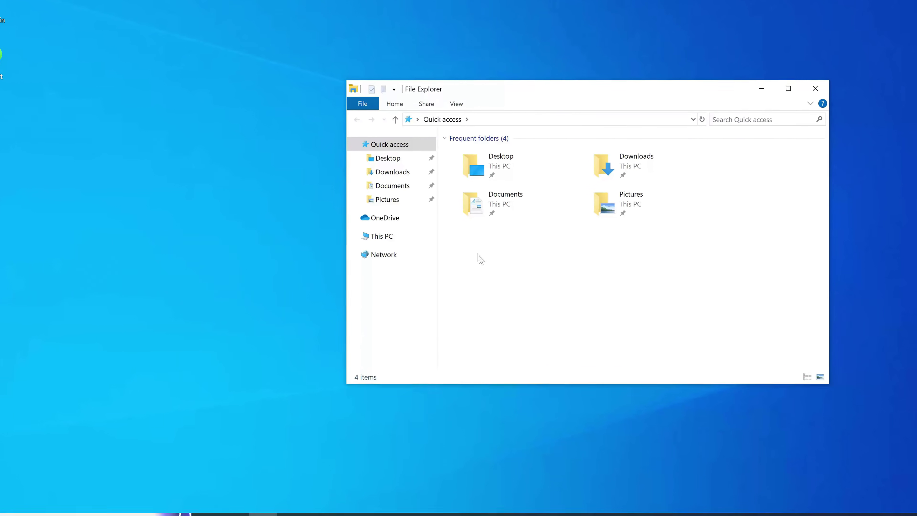
click(416, 239)
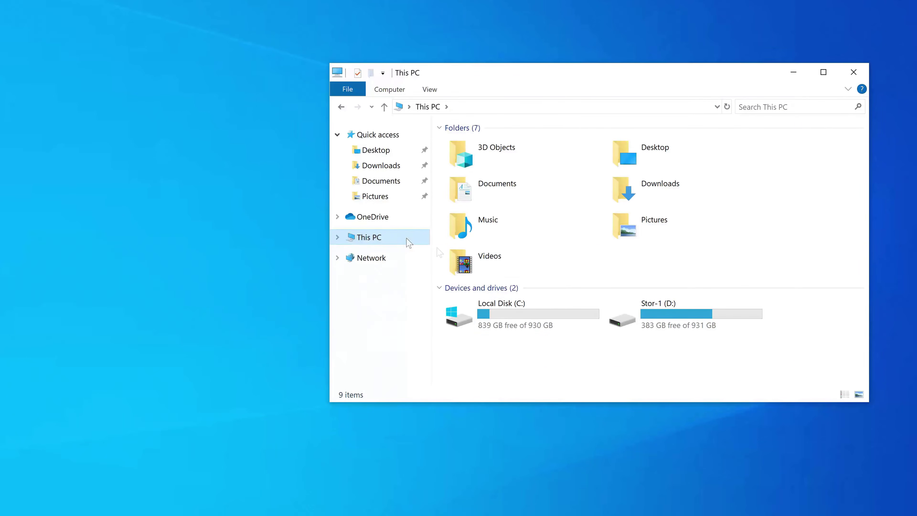
double_click(525, 318)
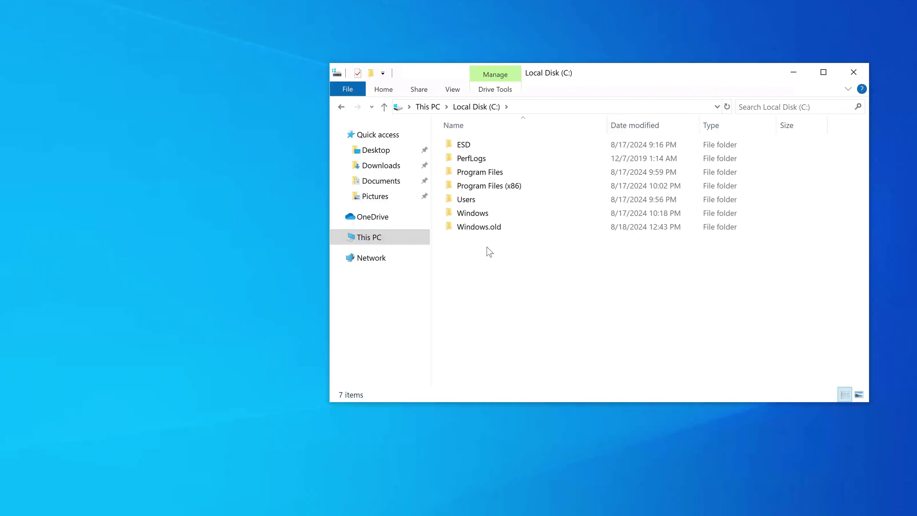
double_click(490, 228)
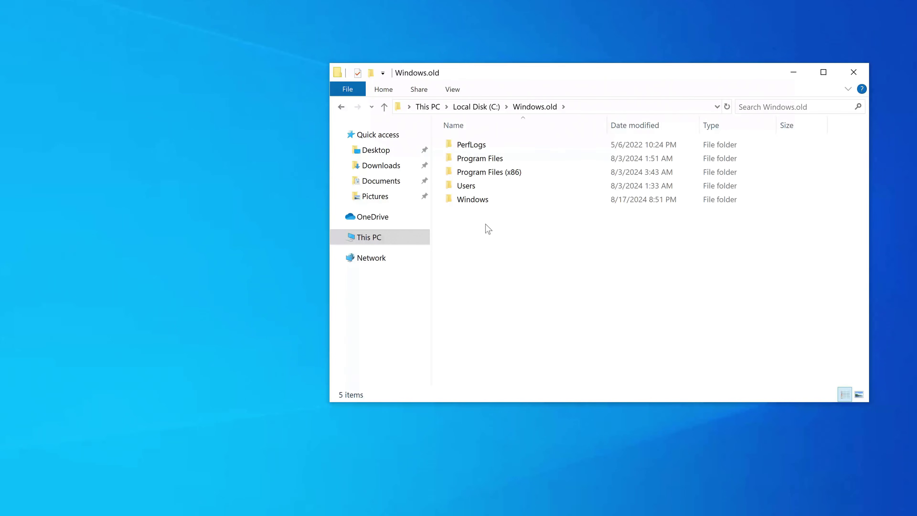
double_click(475, 186)
double_click(470, 161)
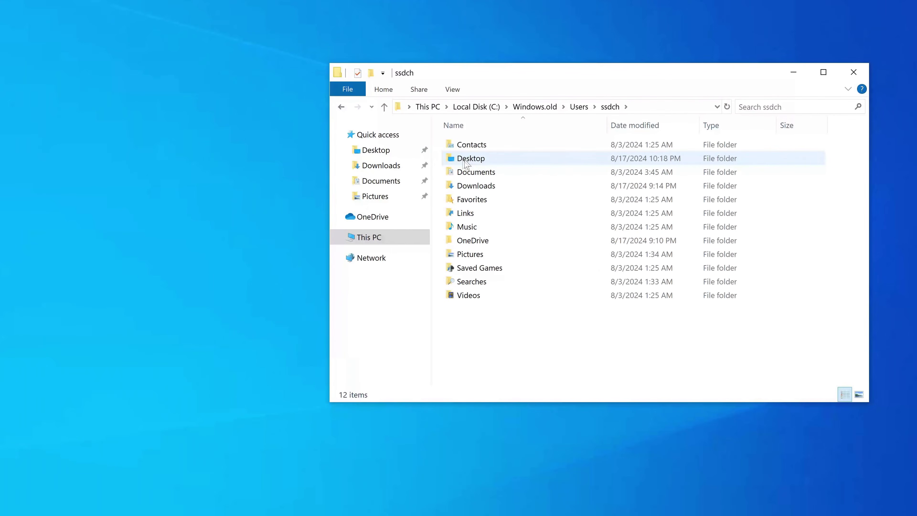
double_click(501, 158)
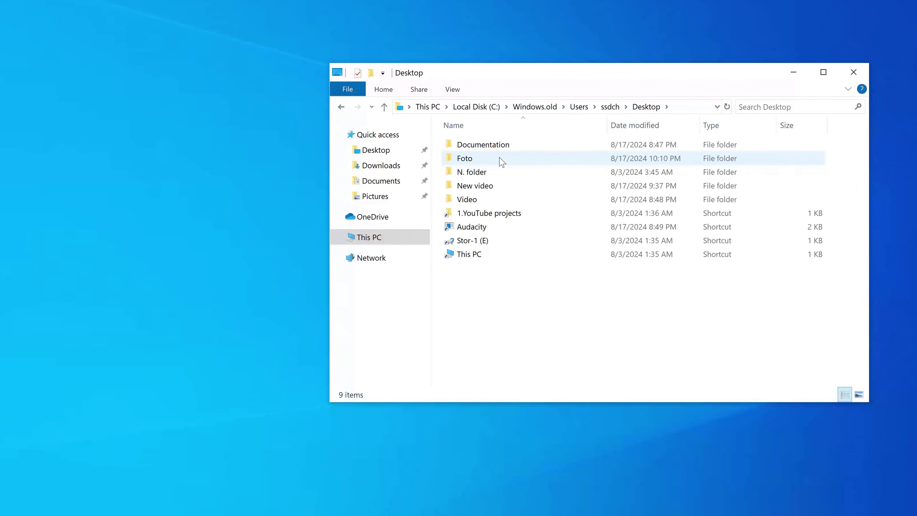
Move the Documentation, Foto and Video folders from the old Desktop folder onto the current desktop.
drag(452, 146, 244, 180)
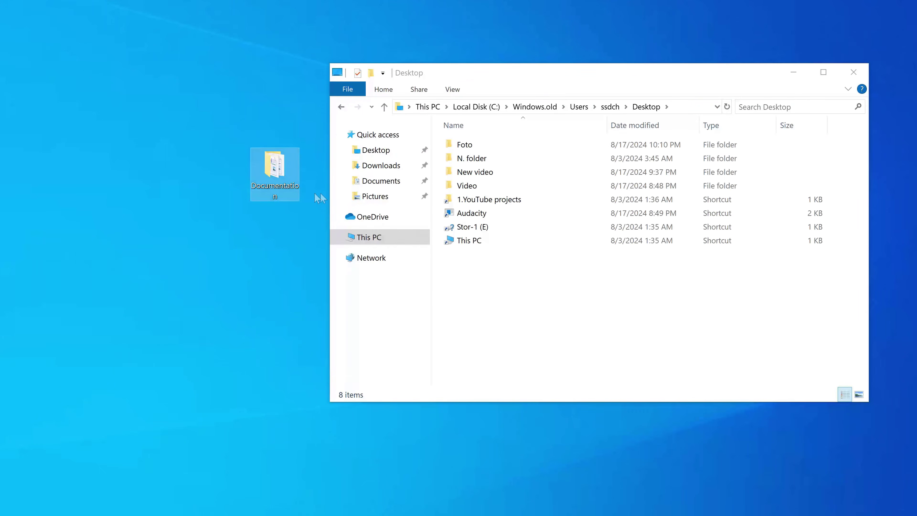
drag(451, 147, 215, 247)
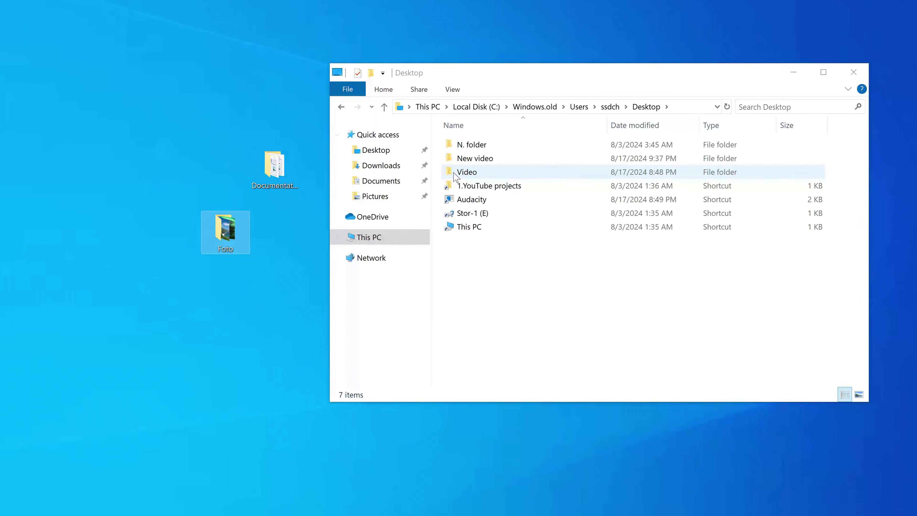
drag(466, 172, 164, 184)
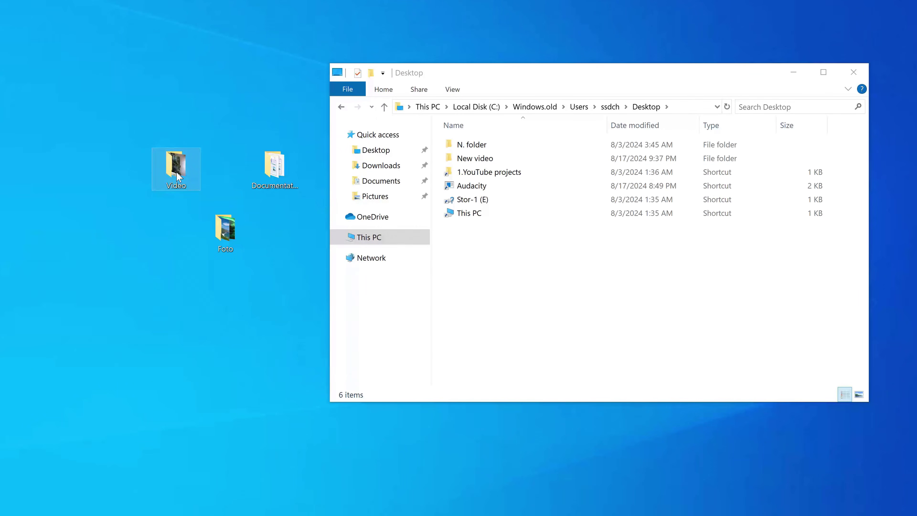
Play the video VID_20210712_213612 from the recovered Video folder, and close the player and the folder.
double_click(177, 173)
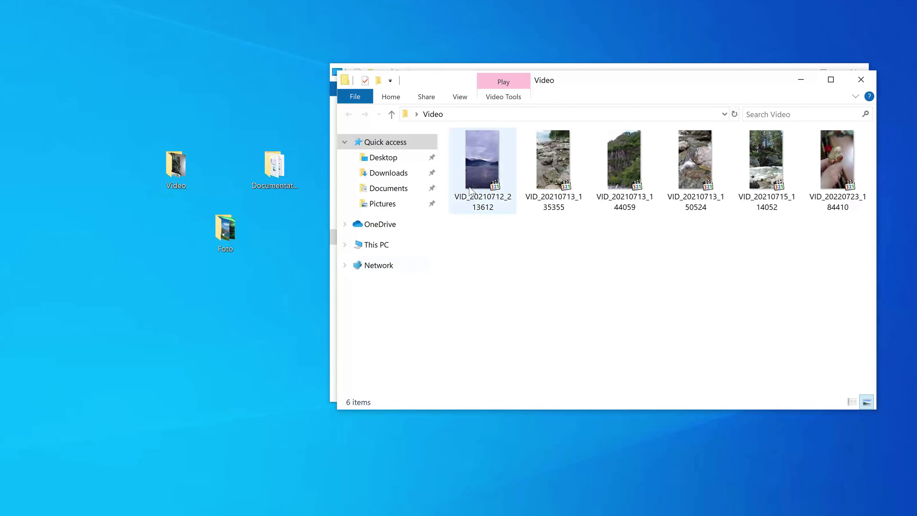
double_click(474, 174)
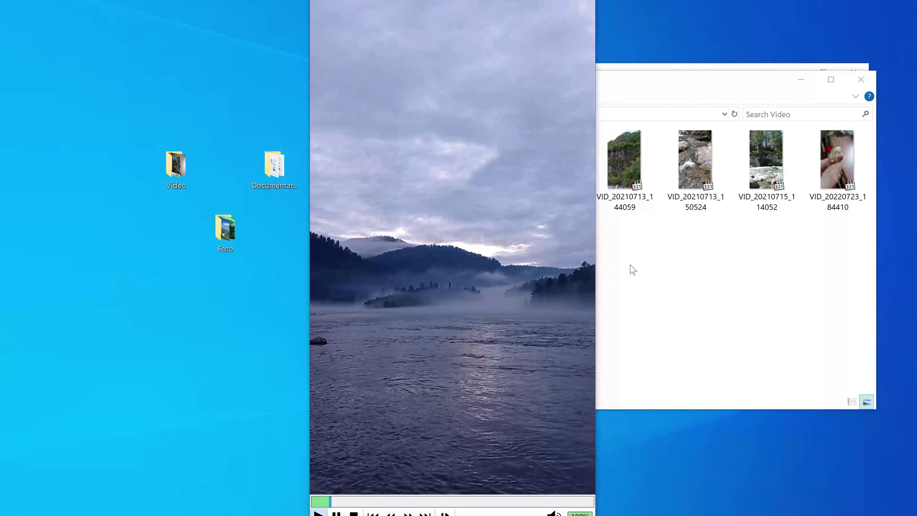
key(alt+F4)
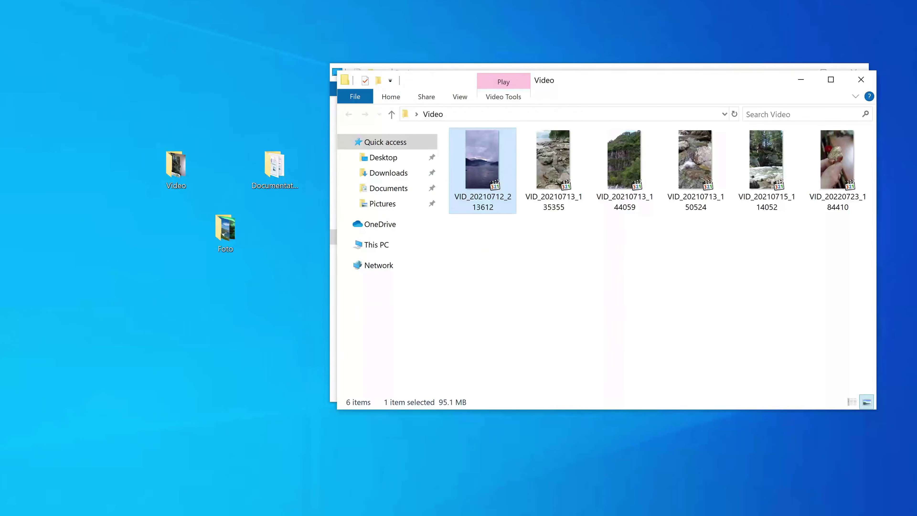
click(862, 80)
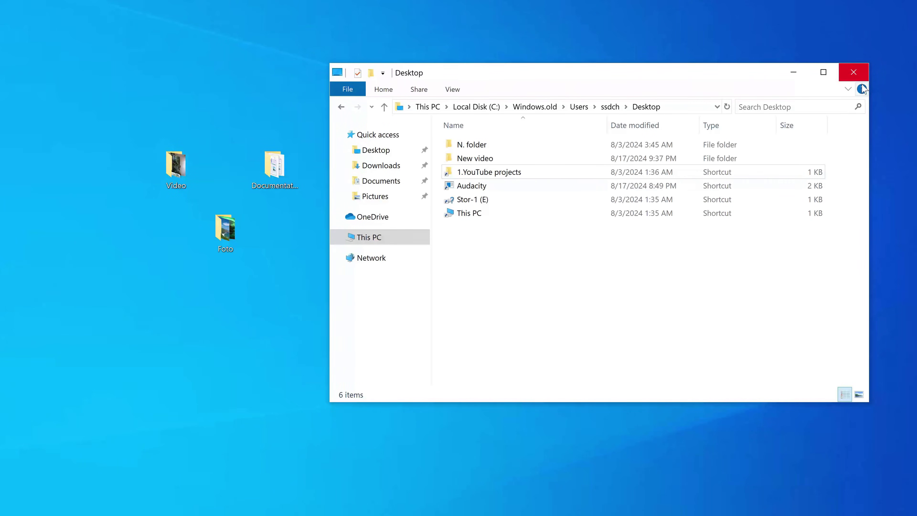
Open the Audacity folder inside Windows.old\Program Files (x86) on Local Disk (C:).
click(417, 243)
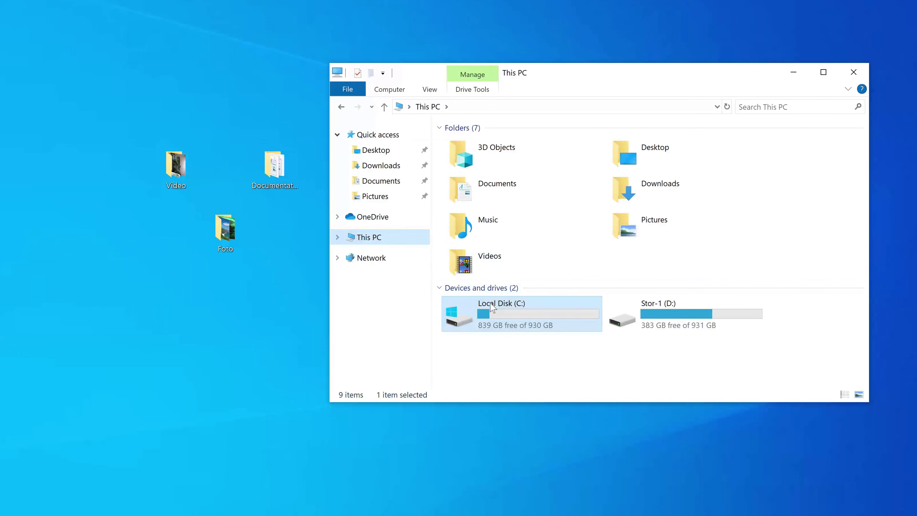
double_click(508, 320)
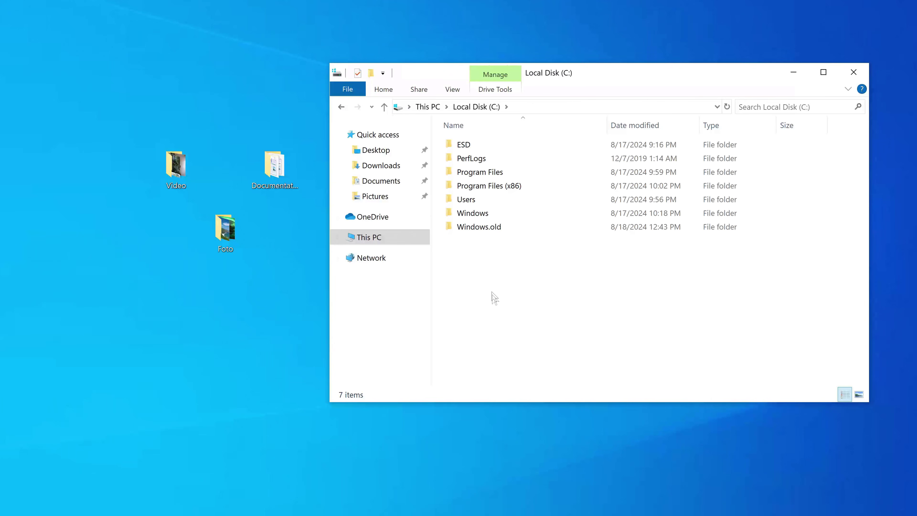
double_click(490, 228)
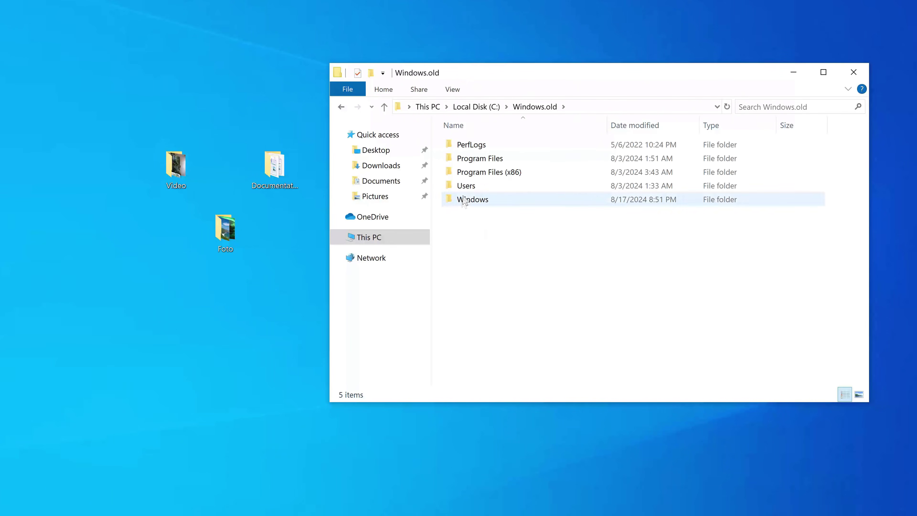
double_click(476, 174)
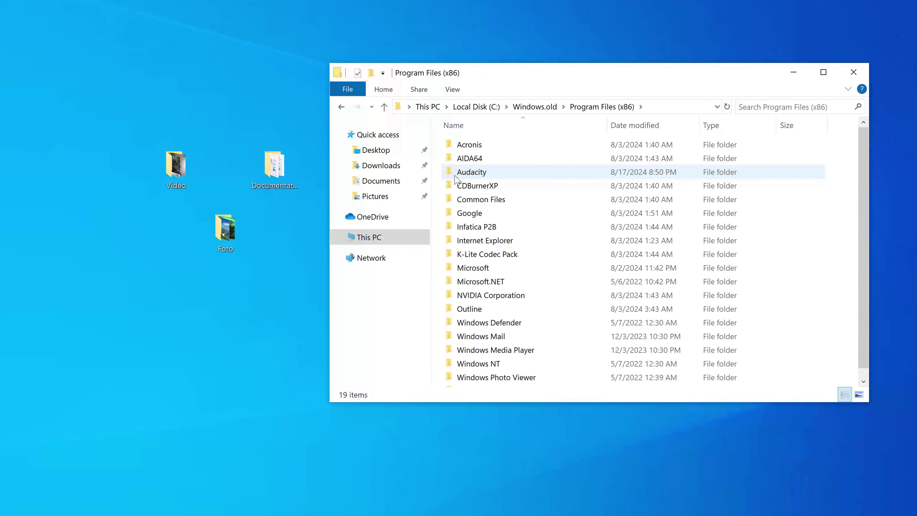
double_click(492, 174)
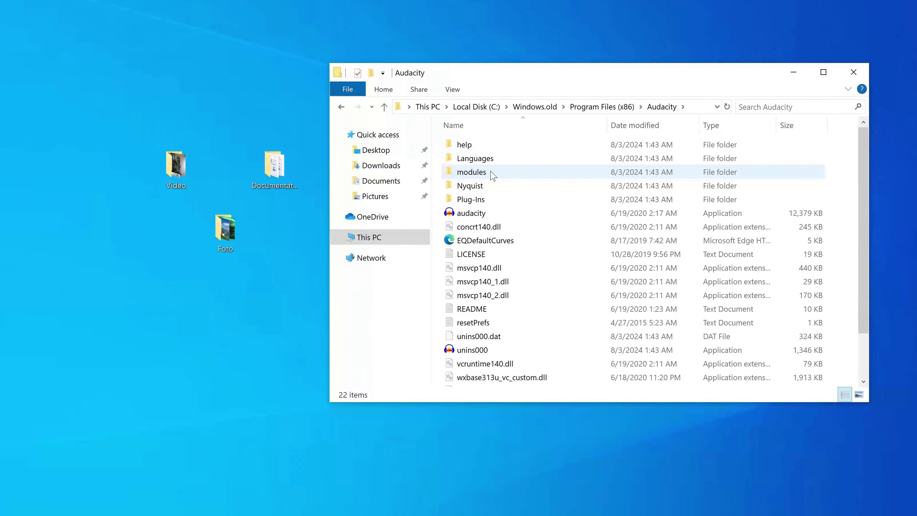
Create a desktop shortcut for the audacity application file.
click(513, 216)
right_click(512, 216)
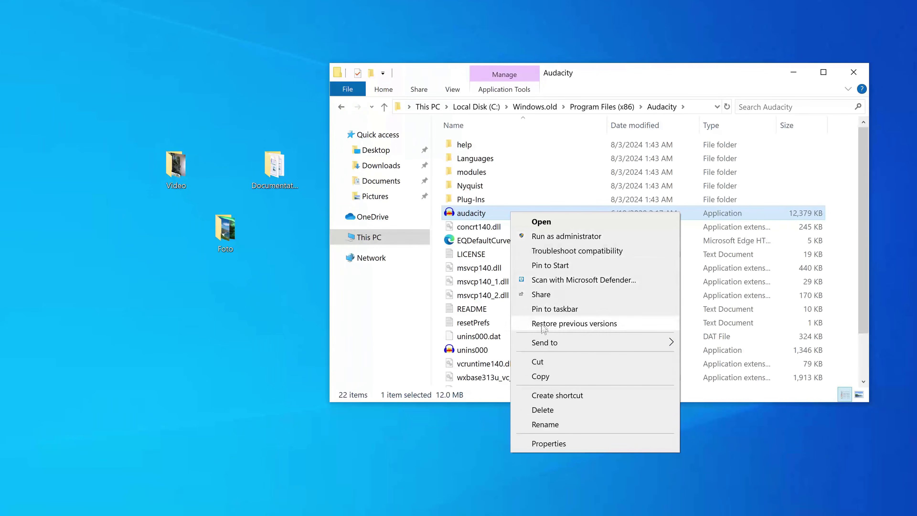
mouse_move(570, 347)
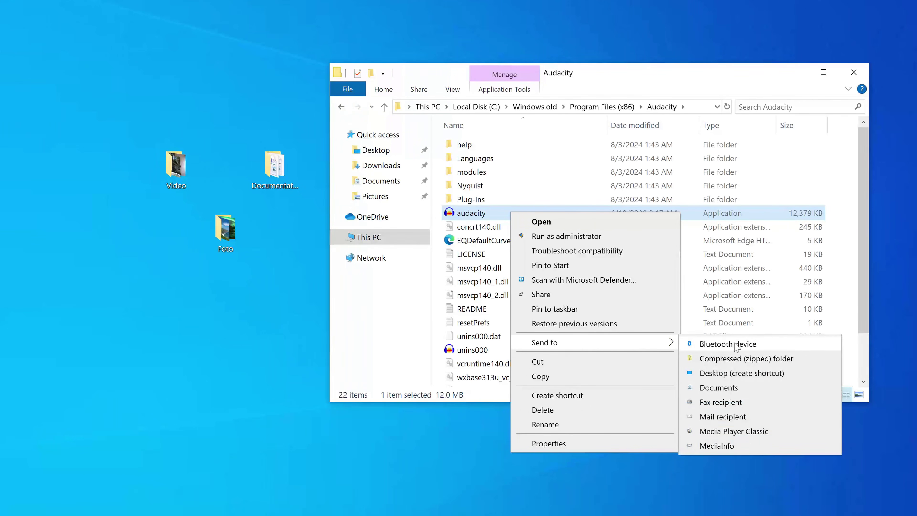
click(809, 377)
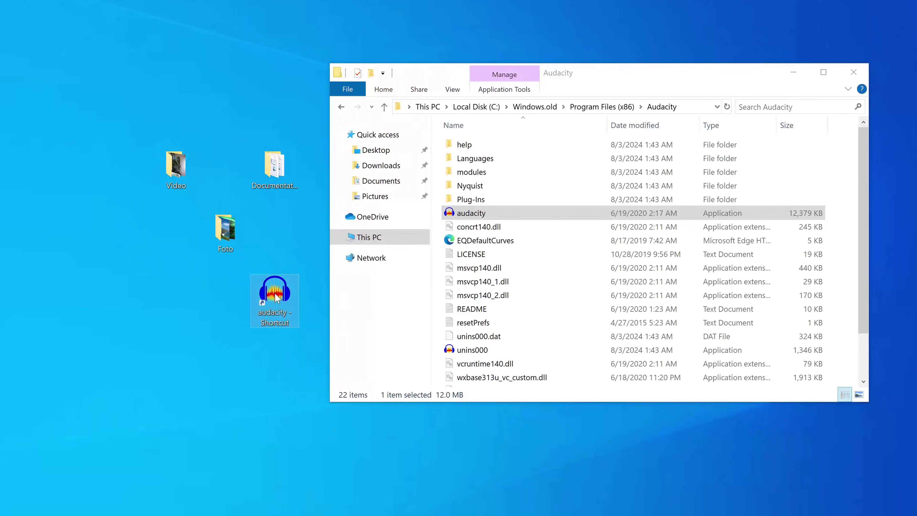
Test-launch Audacity from its new desktop shortcut, and close both it and the File Explorer window.
double_click(277, 297)
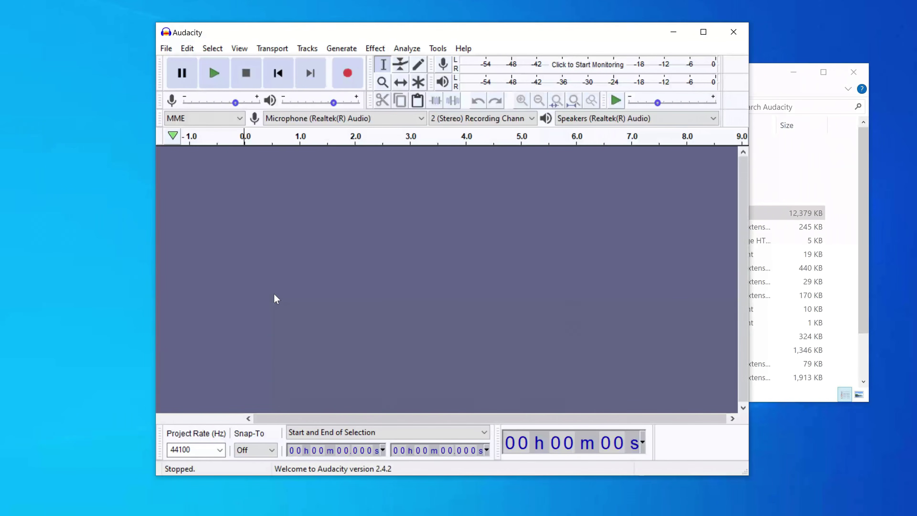
click(735, 33)
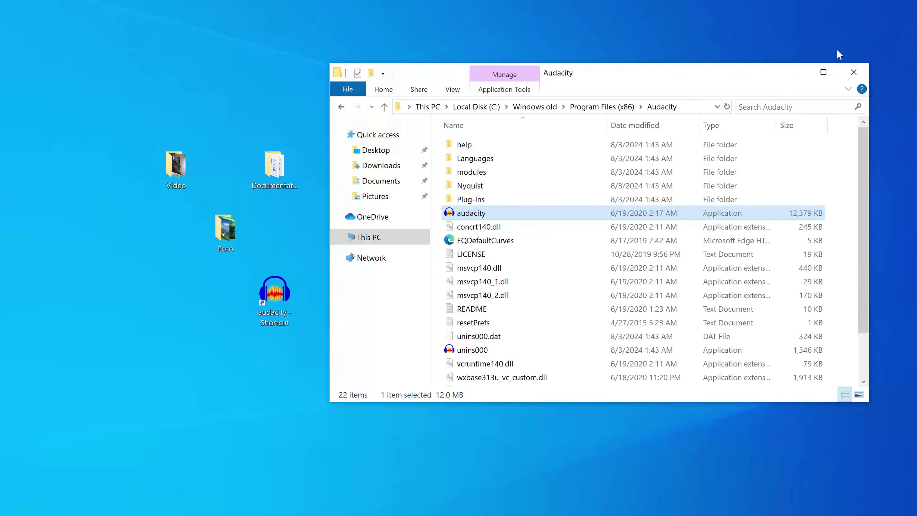
click(854, 72)
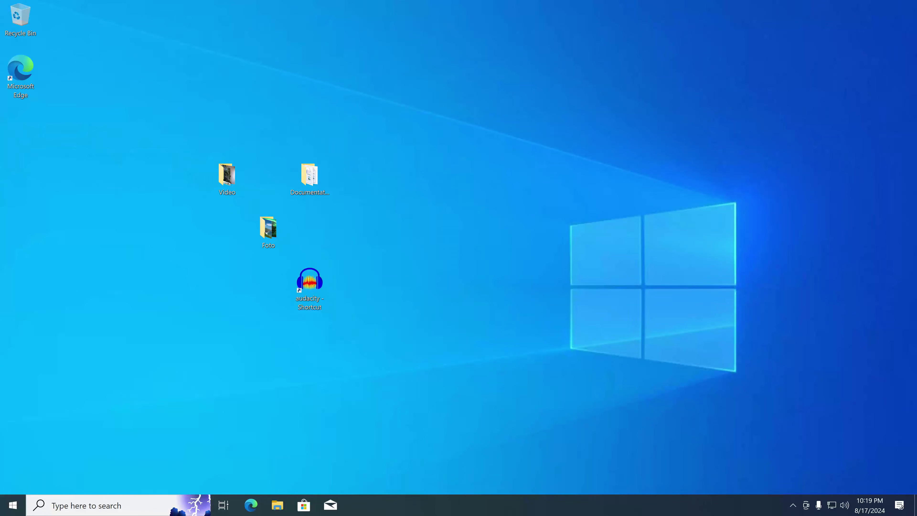